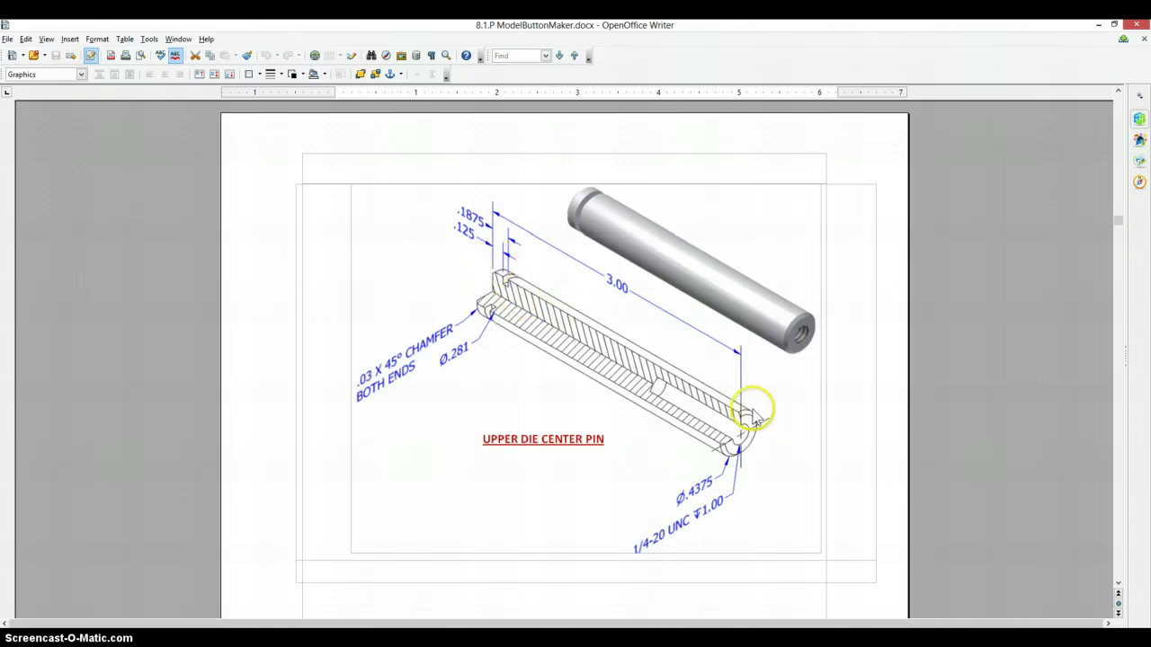
Start a 2D sketch on the origin plane and draw a long two-point rectangle from the origin
key("alt+Tab")
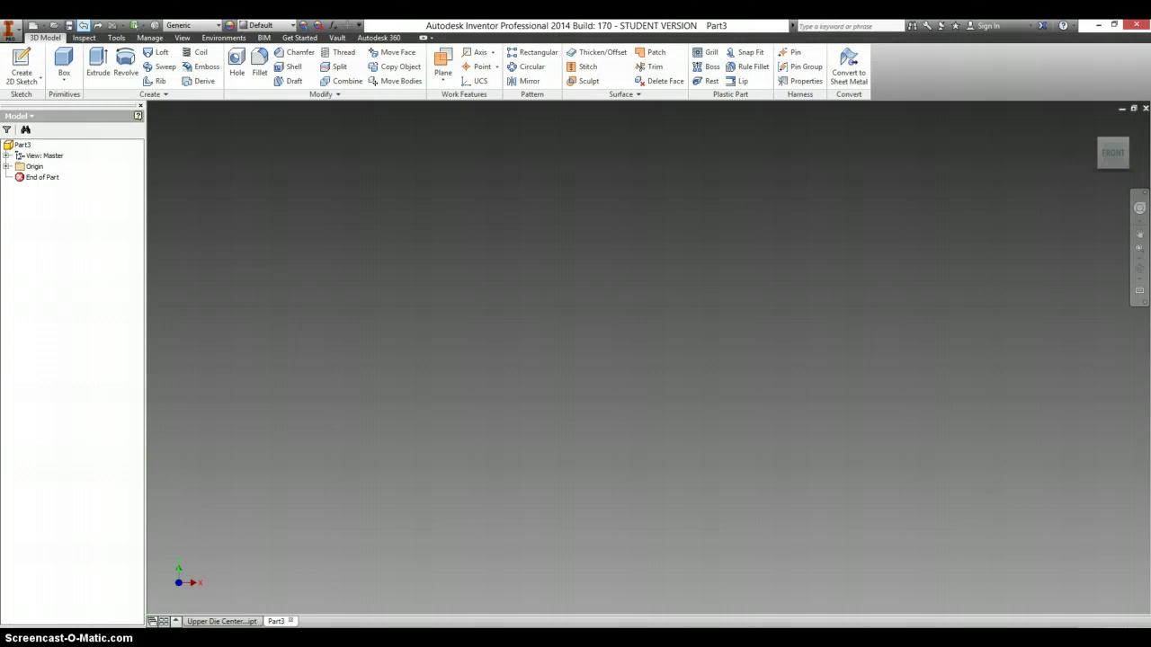
left_click(24, 58)
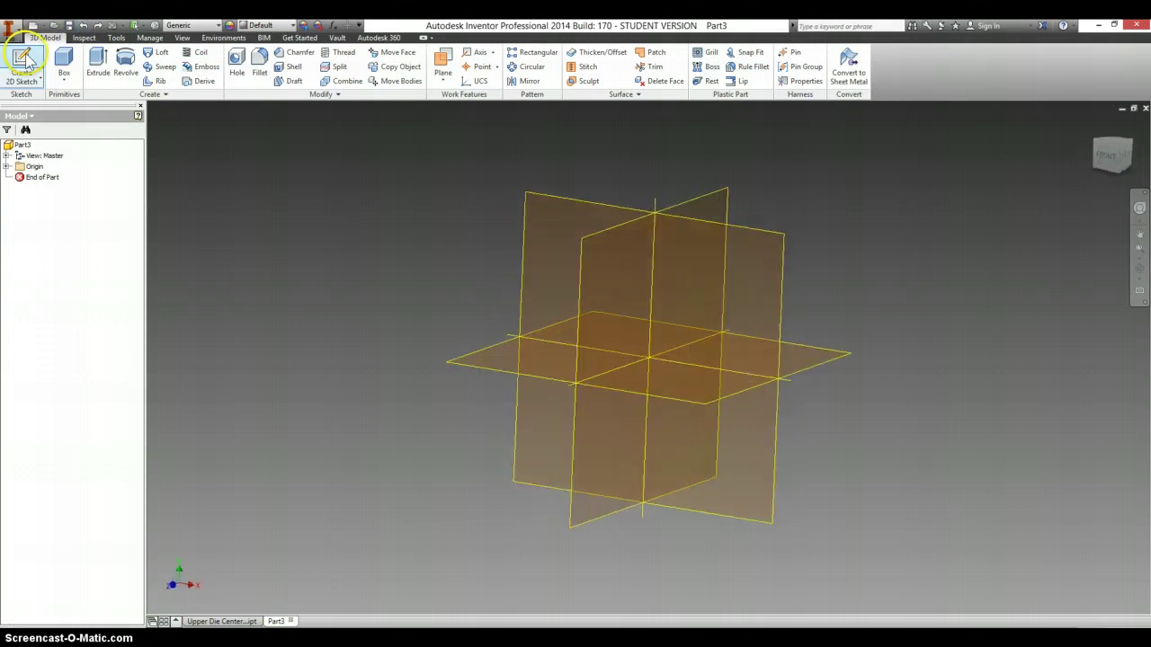
left_click(662, 299)
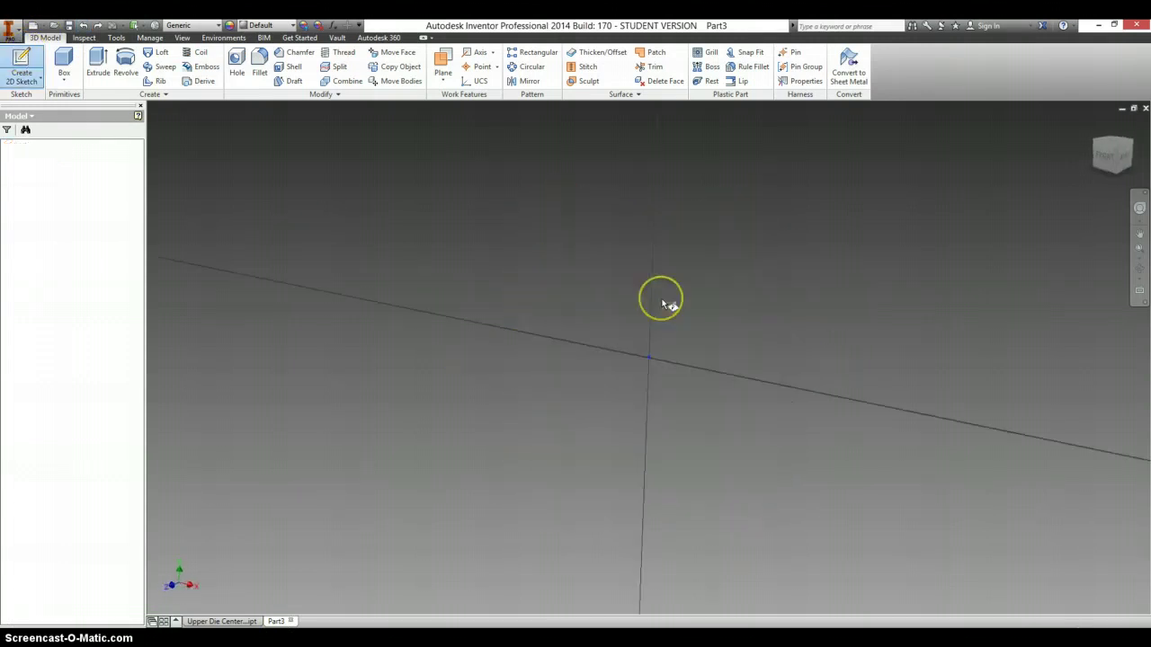
right_click(533, 285)
left_click(576, 270)
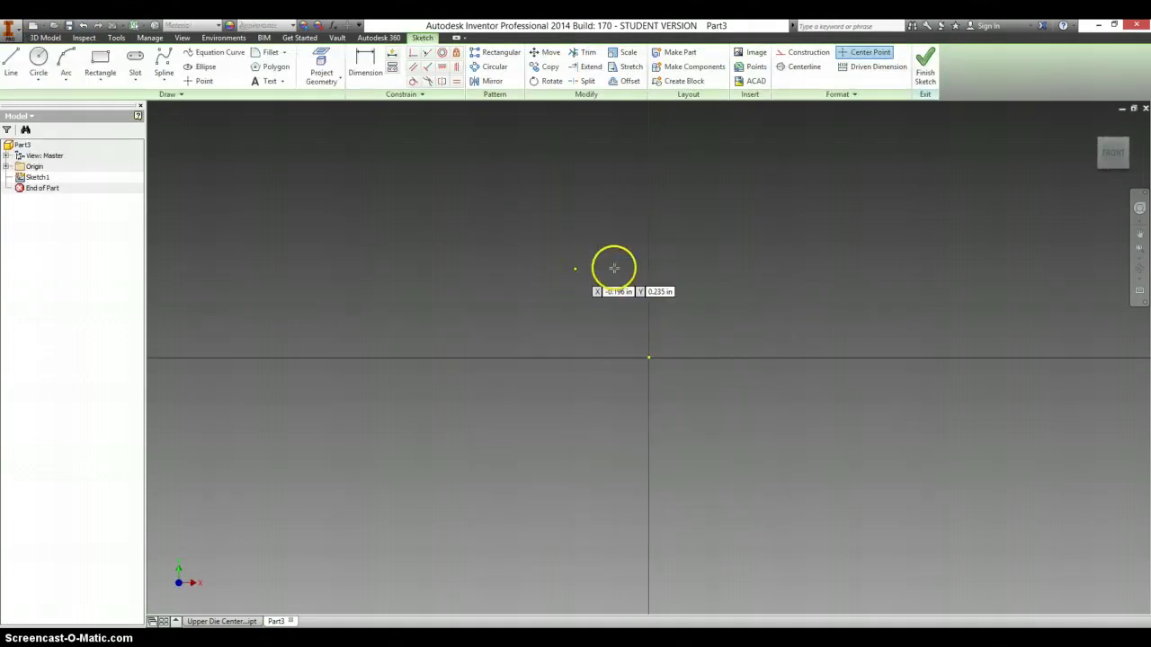
left_click(648, 358)
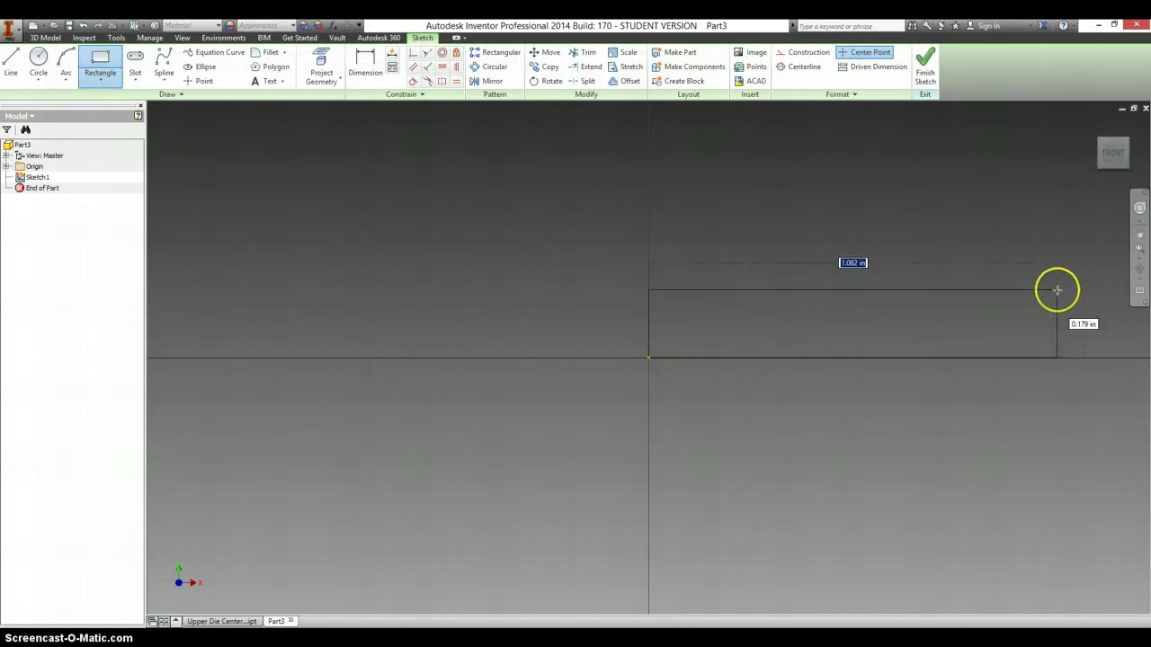
left_click(1058, 290)
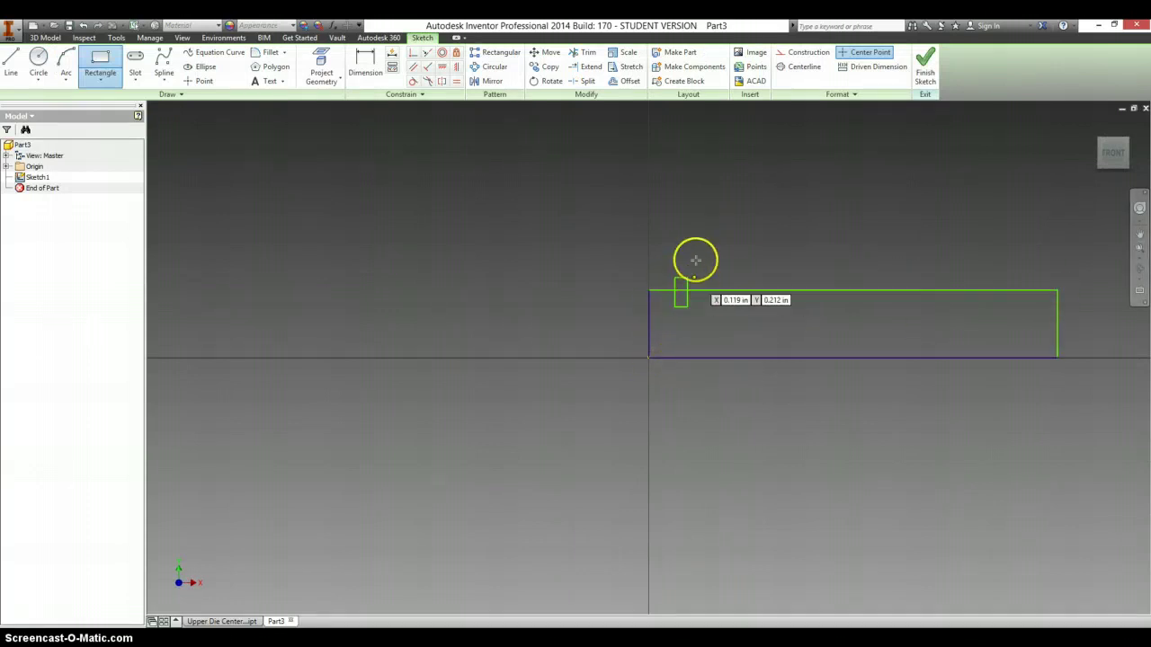
Trim the top edge segment to open the groove notch
key("x")
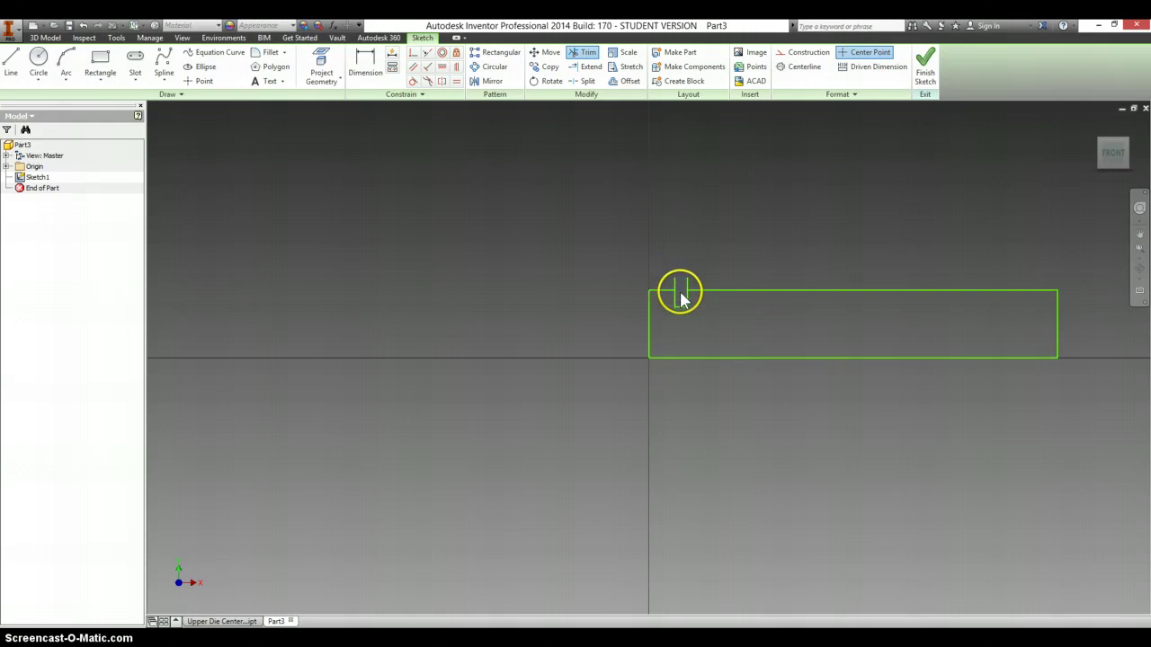
left_click(684, 290)
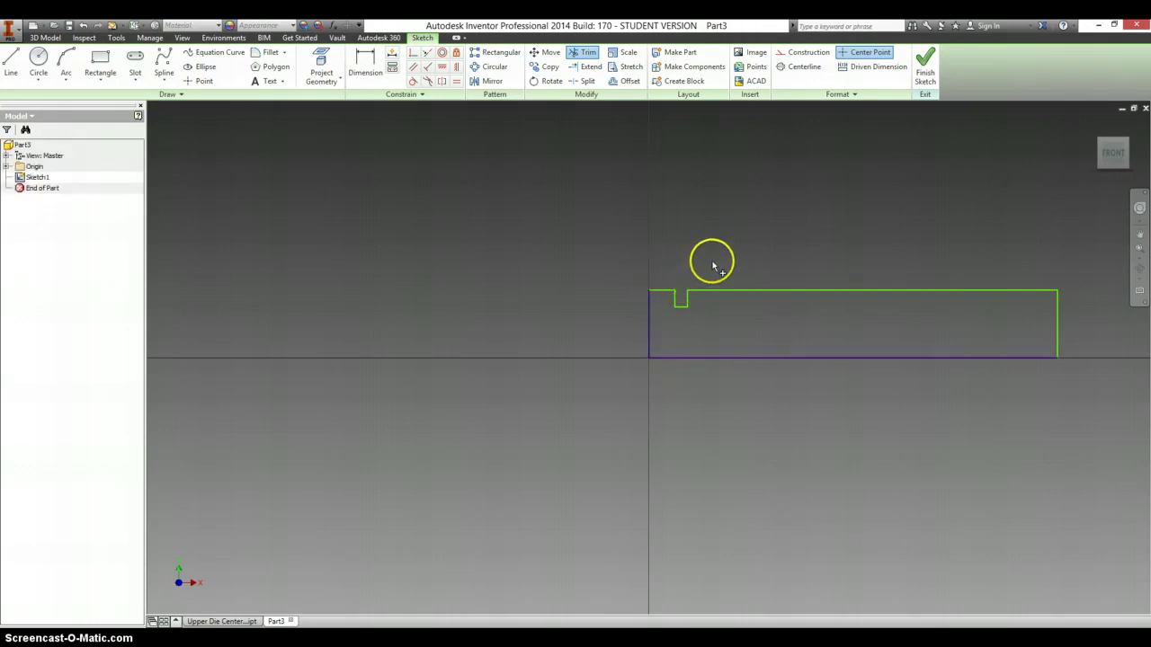
key("alt+Tab")
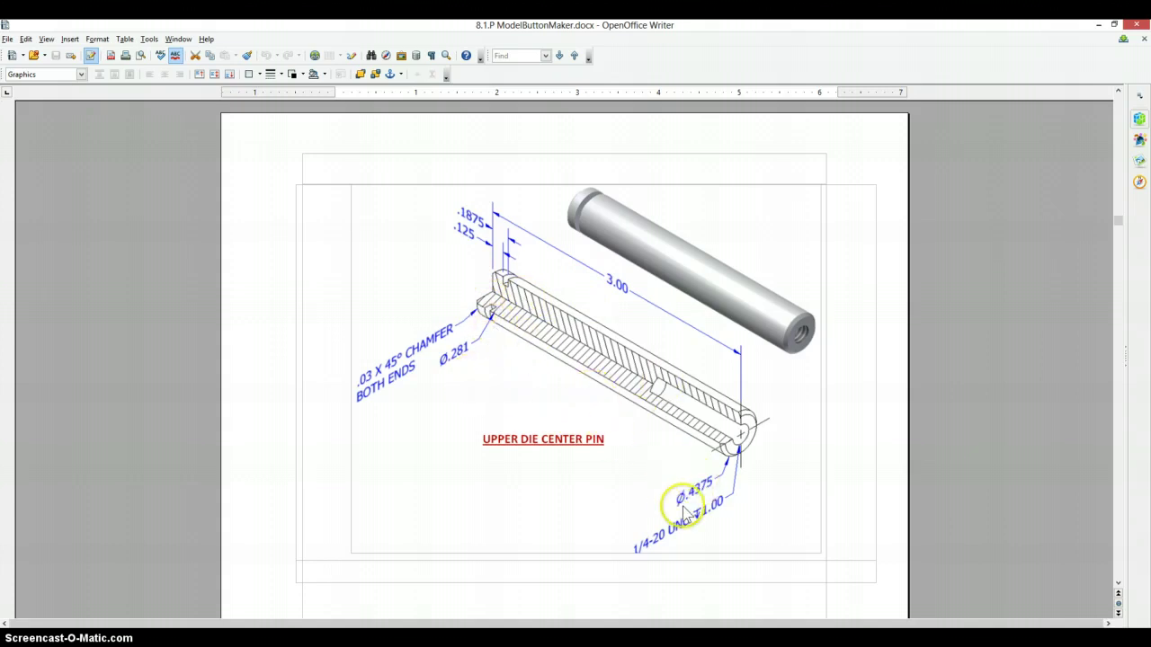
Dimension the profile's left end line as .4375/2, giving a .219 height
key("alt+Tab")
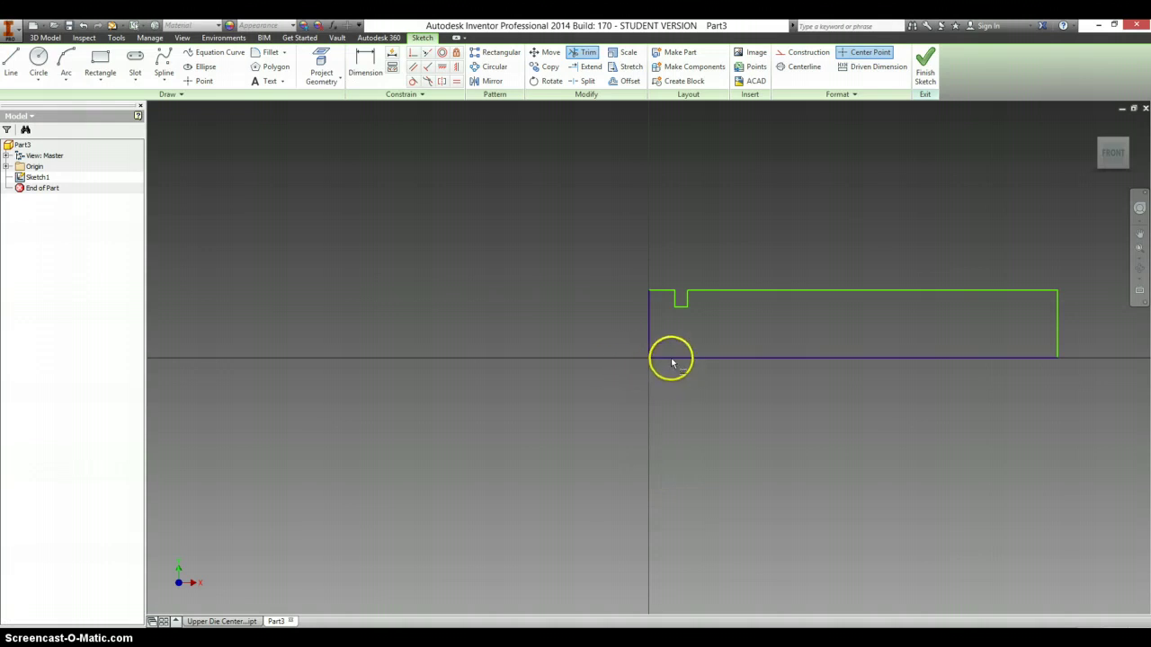
key("d")
left_click(650, 301)
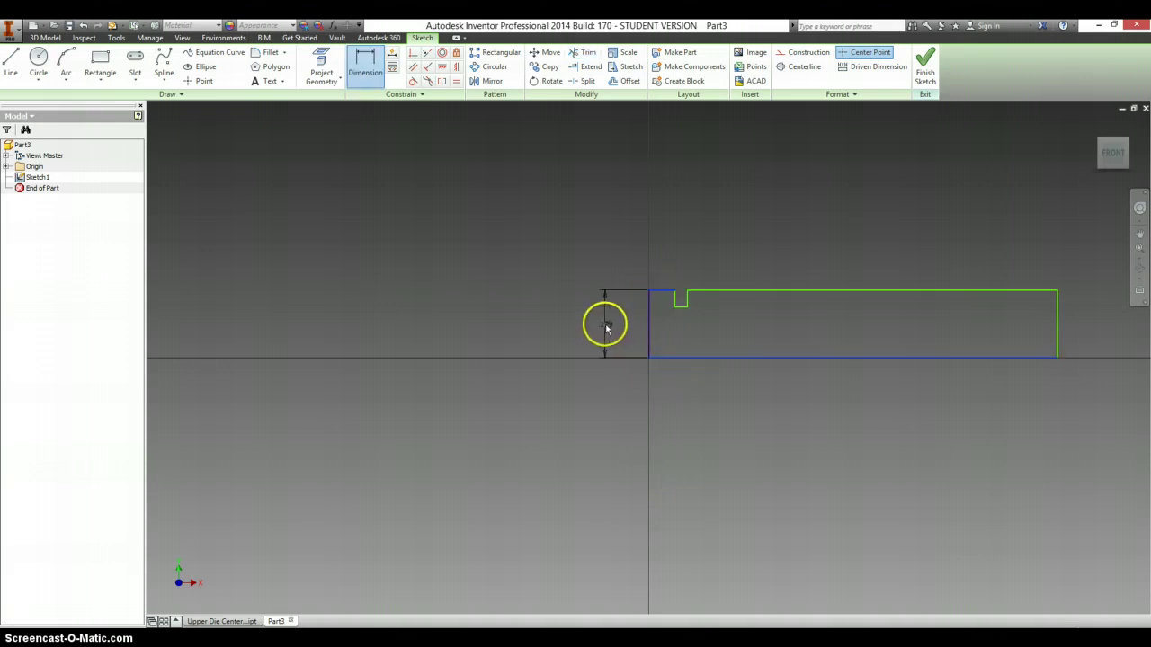
left_click(606, 328)
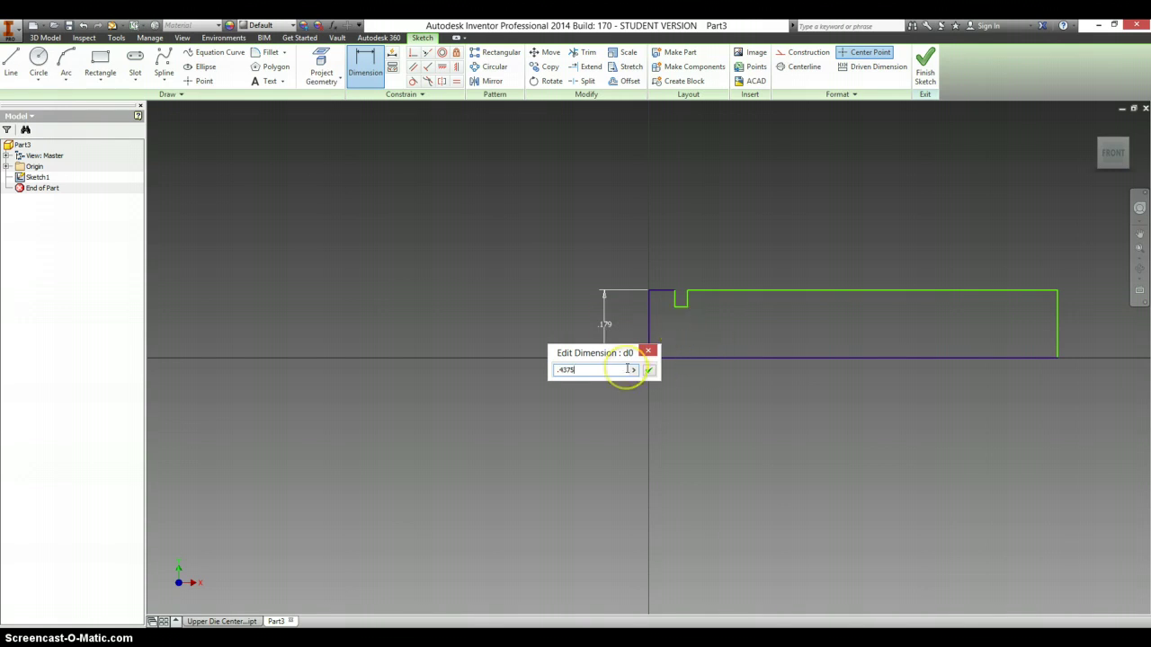
type("/2")
key("Return")
middle_click_drag(843, 315, 794, 317)
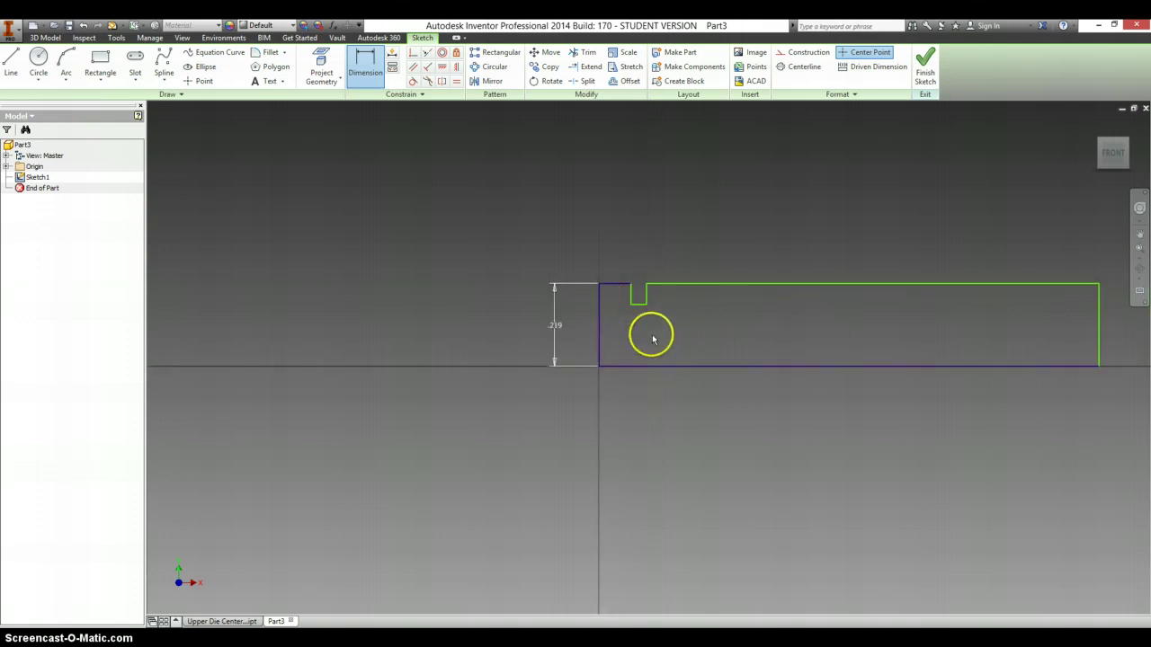
Dimension the groove bottom height as .281/2, giving .141
left_click(637, 368)
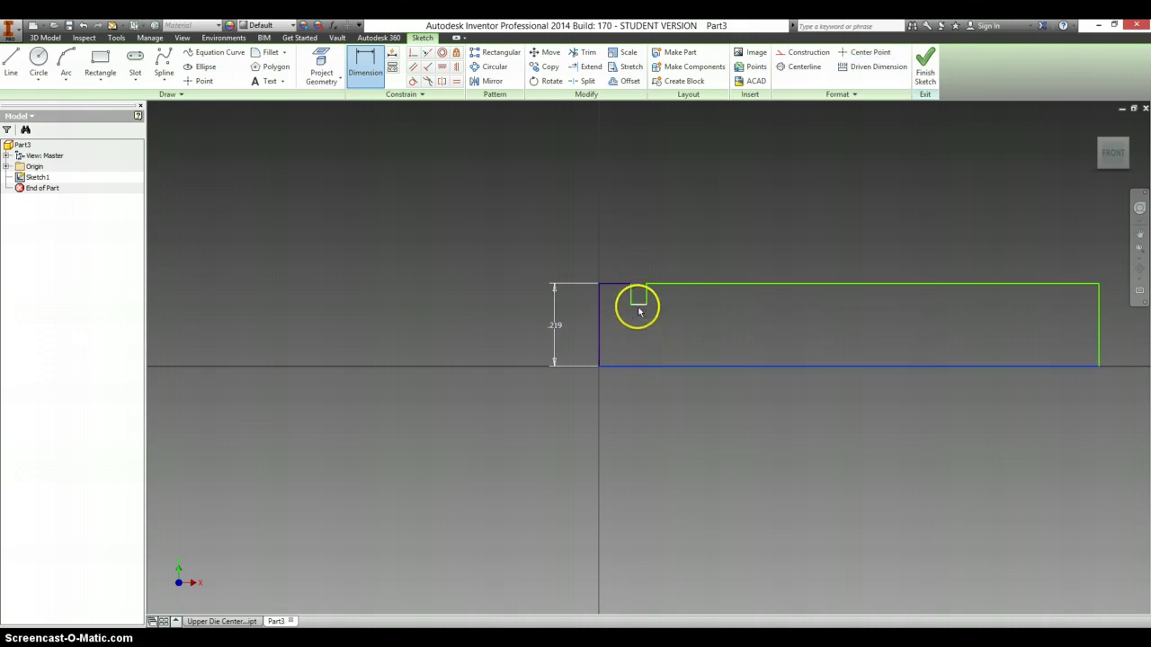
left_click(585, 326)
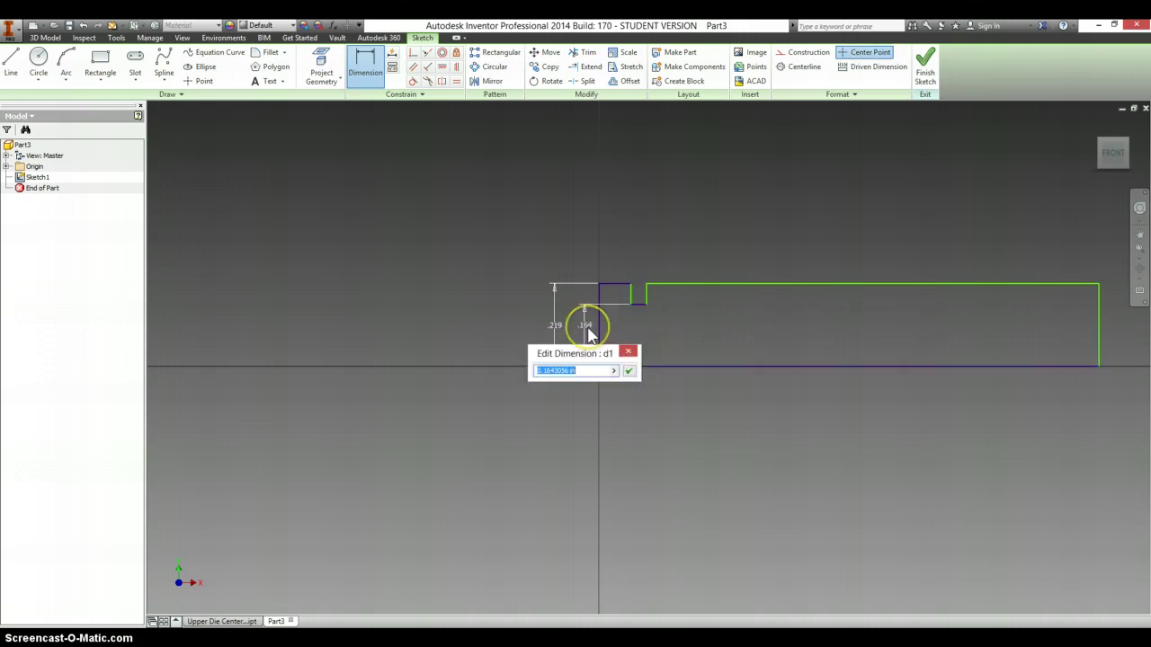
key("alt+Tab")
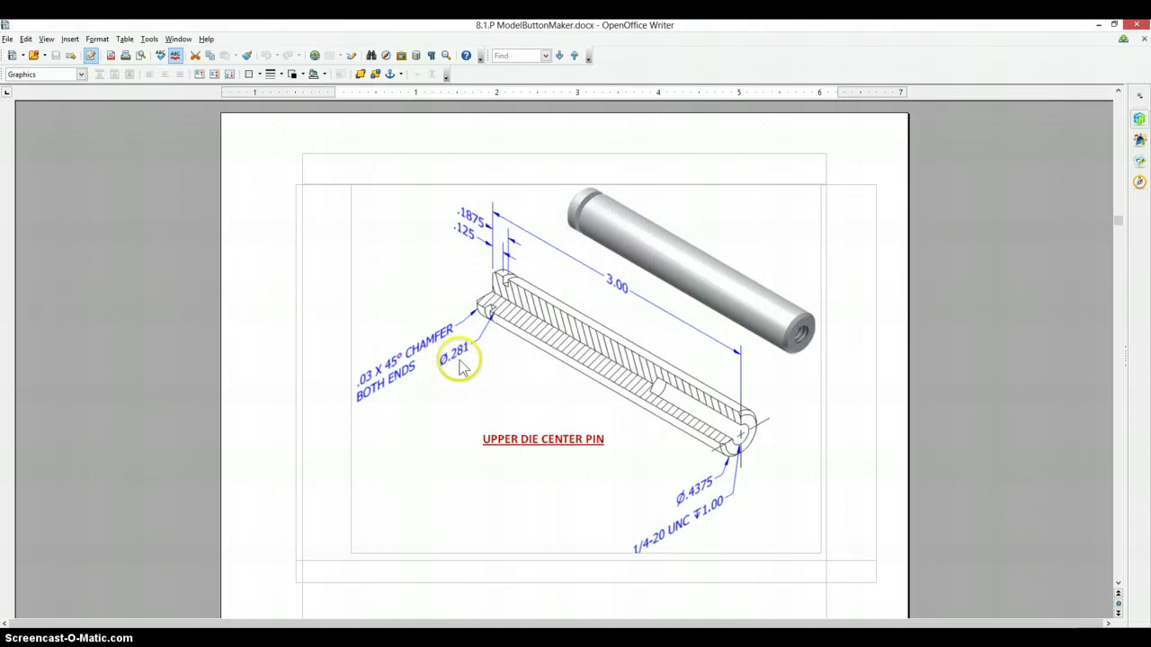
key("alt+Tab")
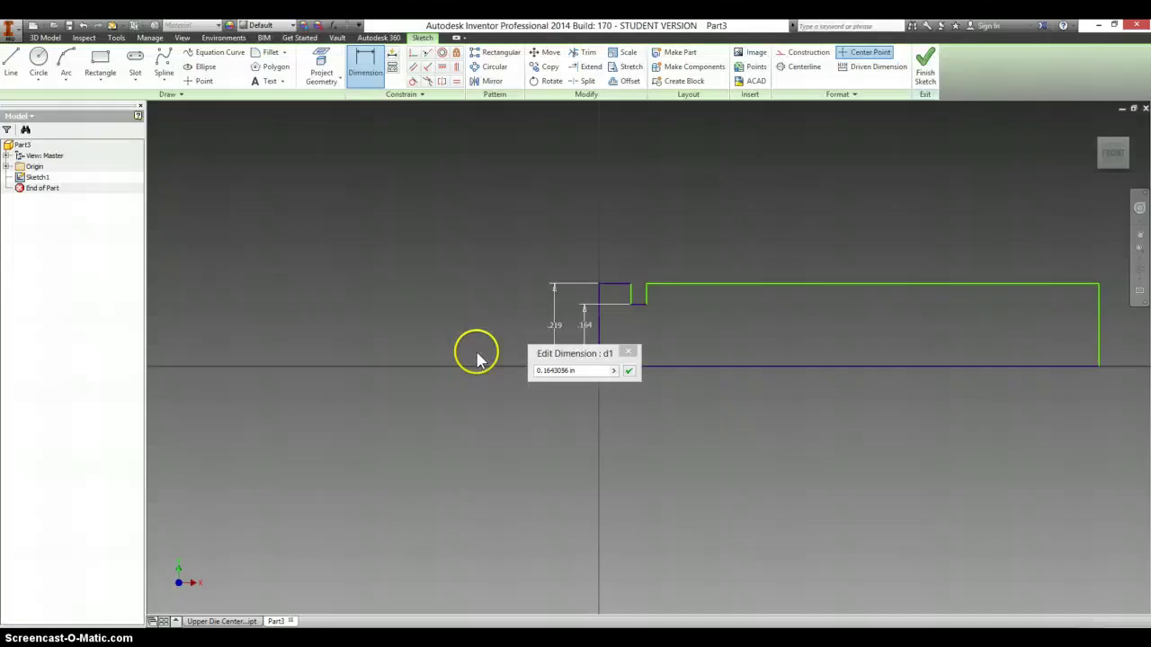
left_click_drag(584, 370, 456, 371)
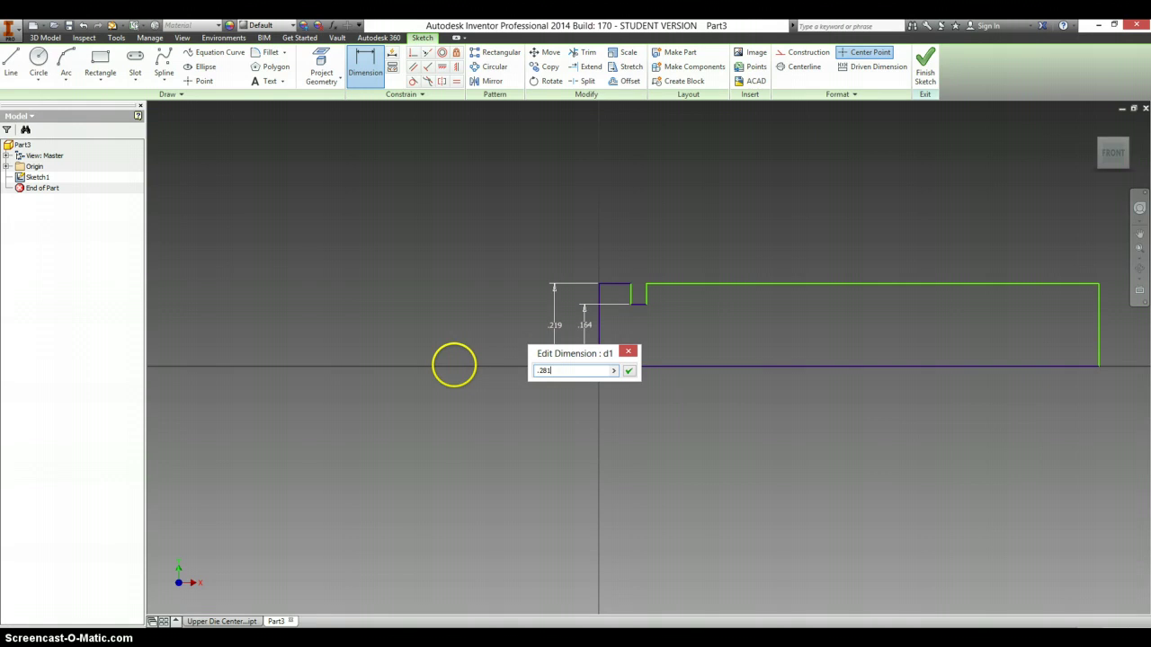
key("Return")
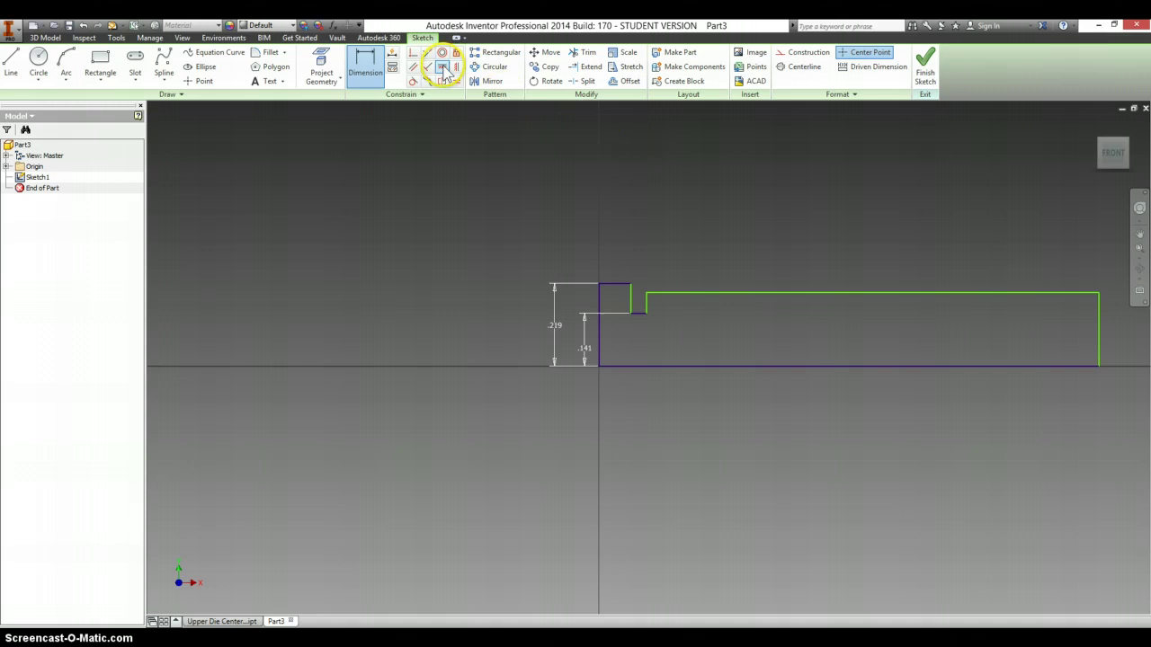
Make the long top line horizontal and place a groove distance dimension from the left end
left_click(647, 293)
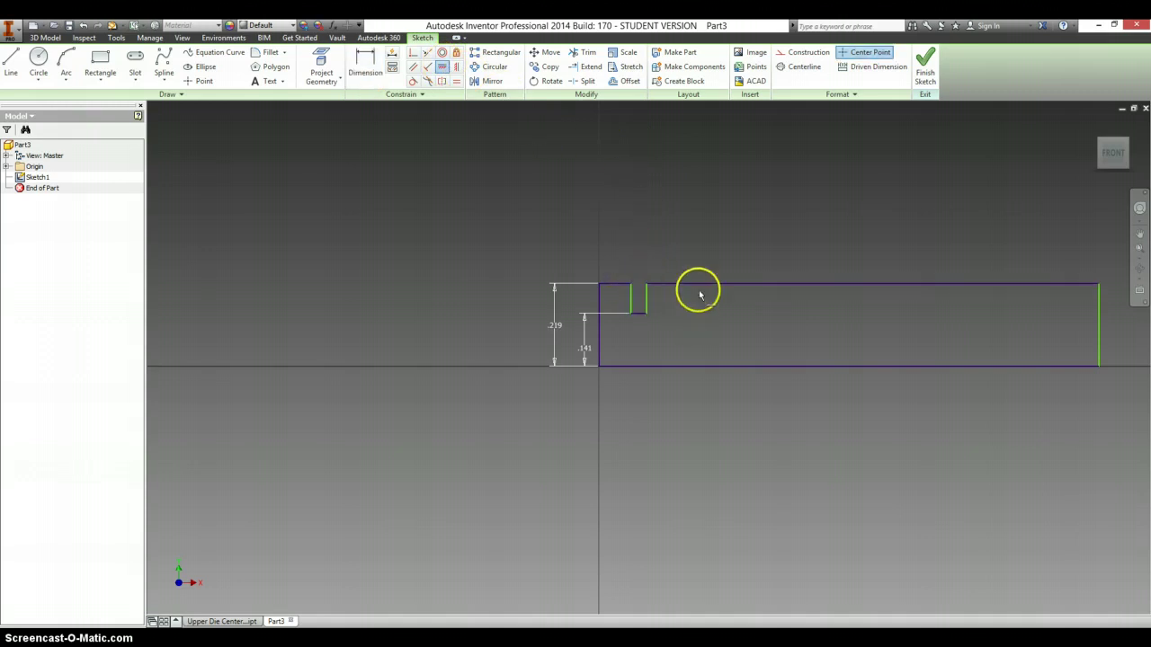
left_click(366, 63)
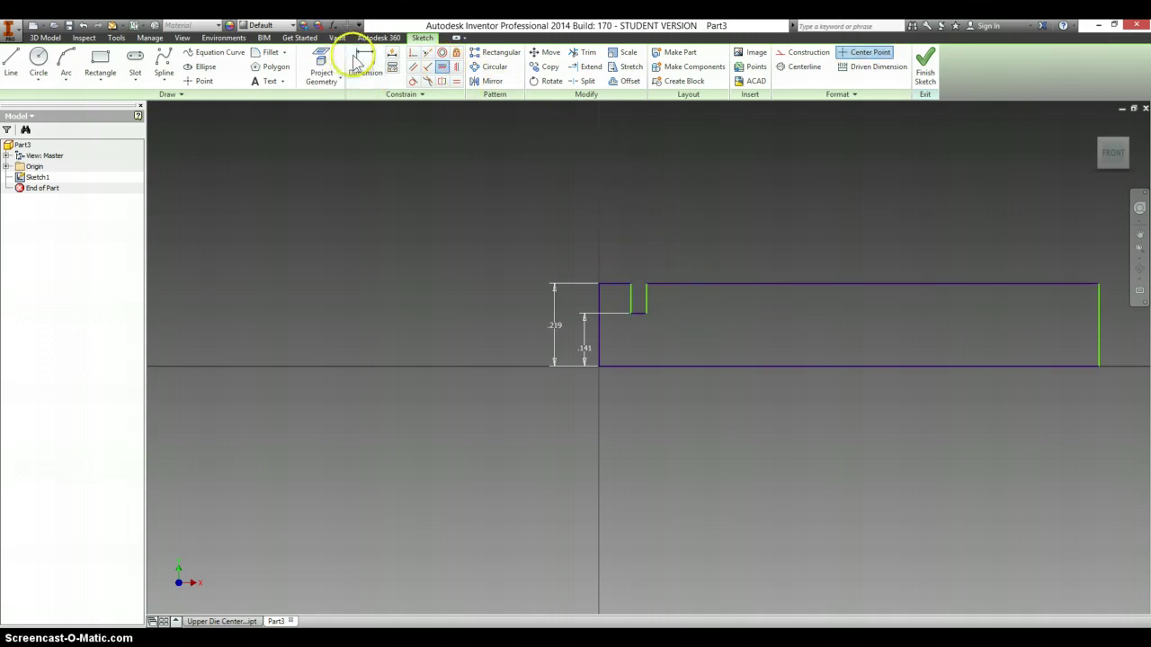
left_click(599, 304)
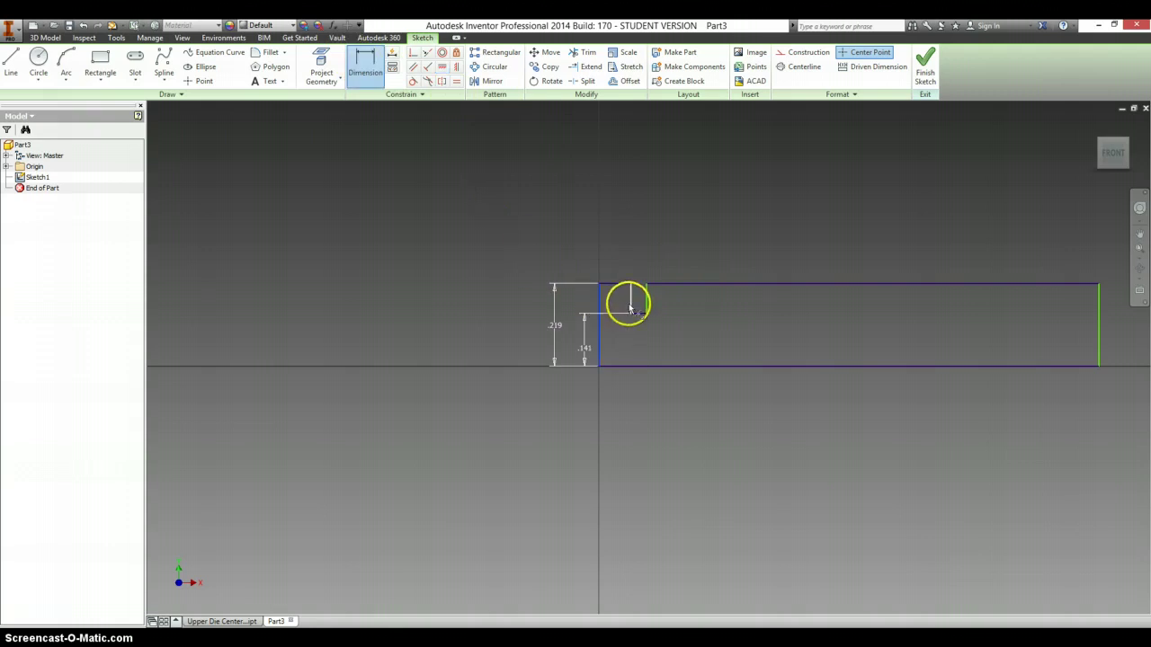
left_click(631, 308)
left_click(611, 263)
key("alt+Tab")
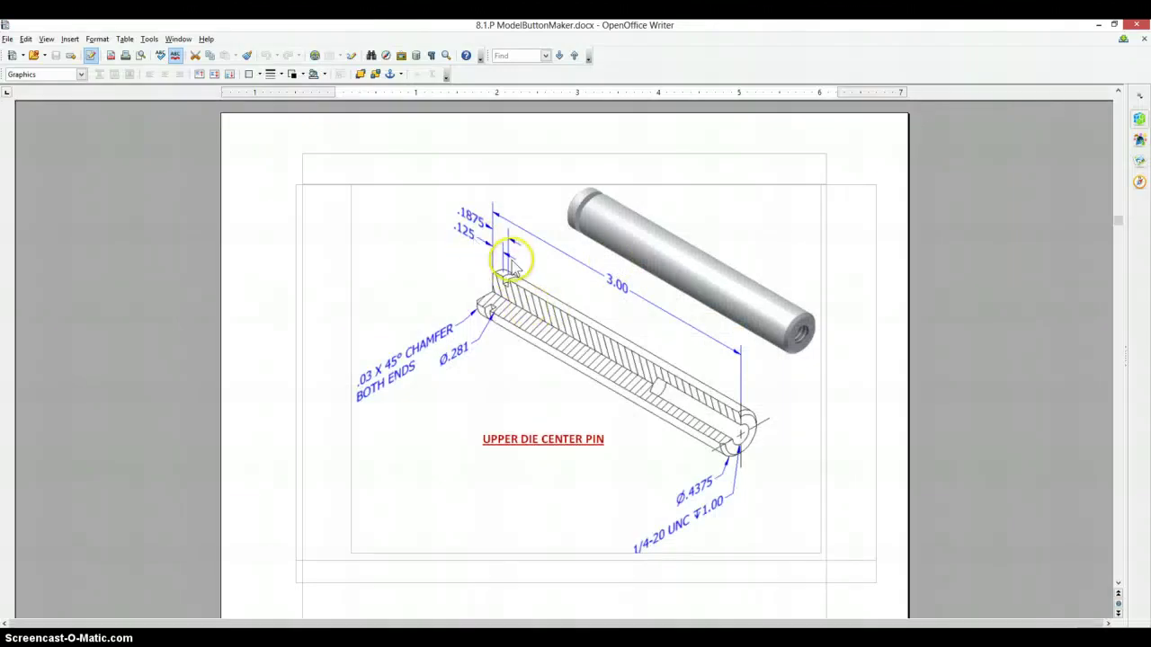
Set the groove distance dimension to .125 and slide the notch toward the left end
key("alt+Tab")
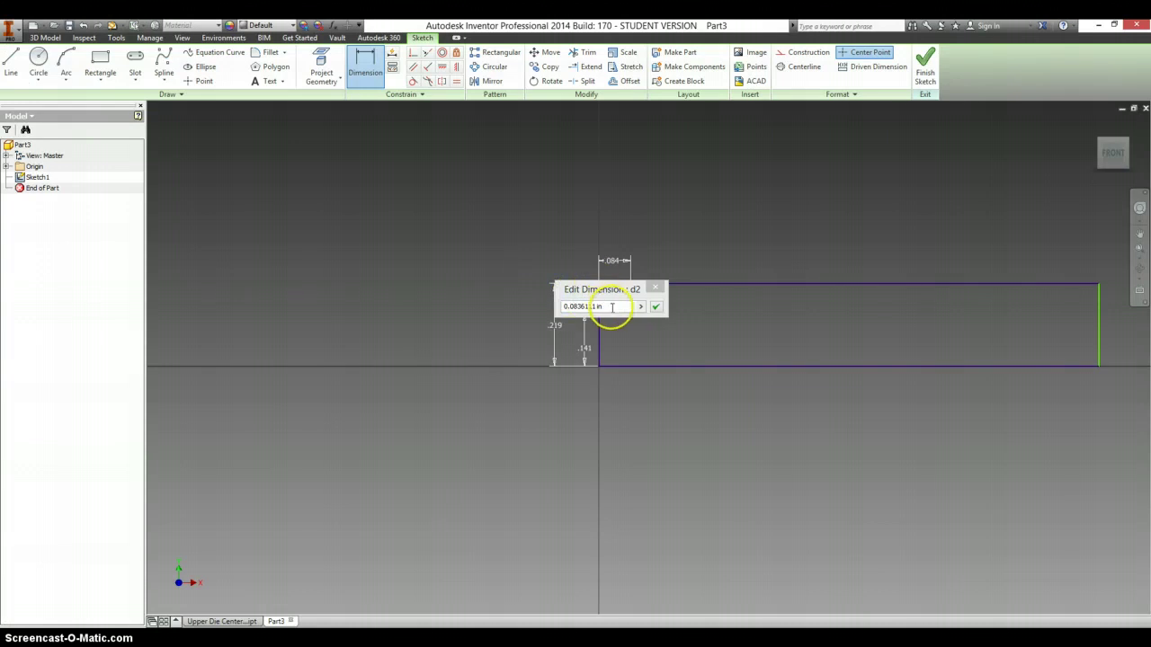
left_click(611, 307)
type(".125")
key("Return")
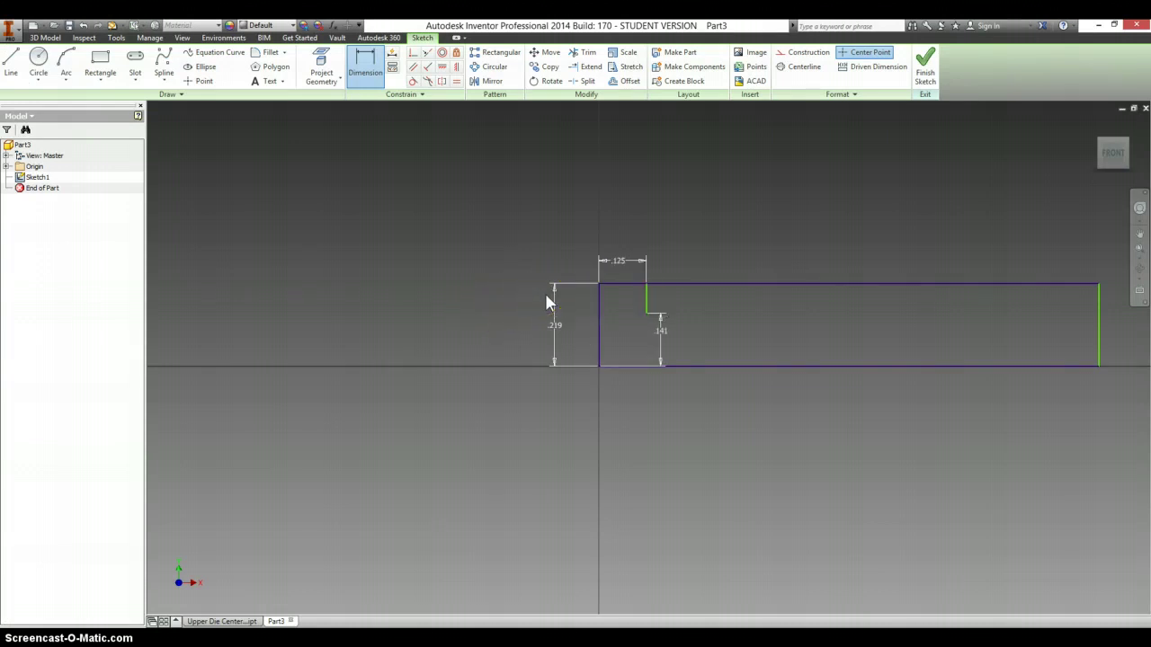
left_click(681, 306)
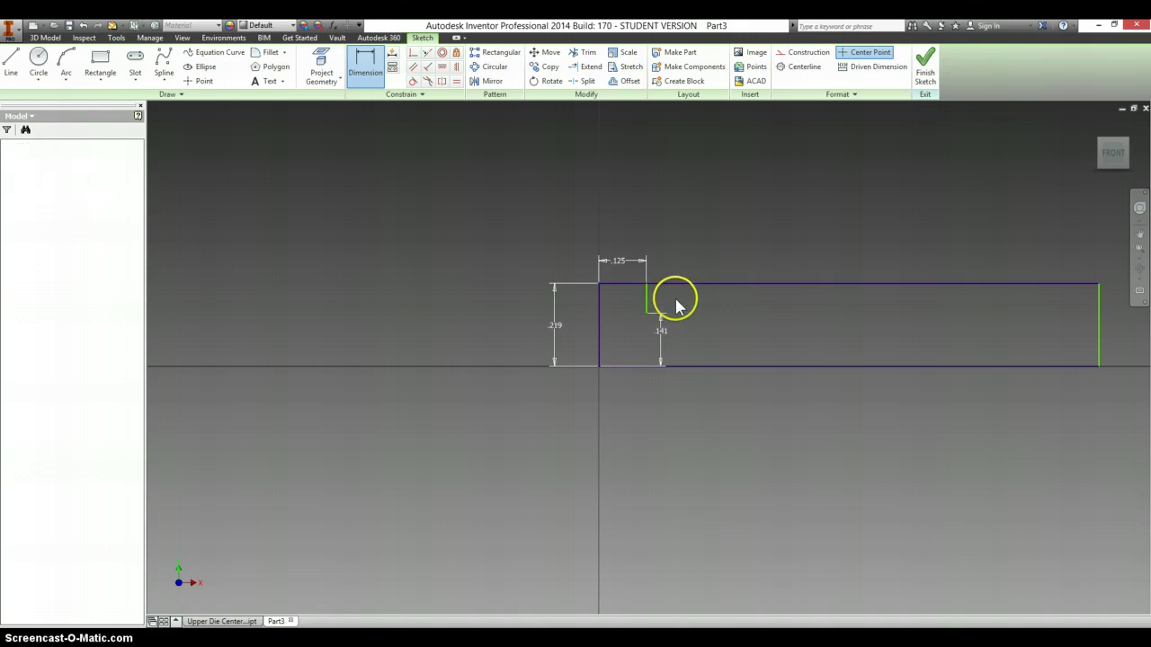
left_click_drag(637, 285, 632, 261)
key("Escape")
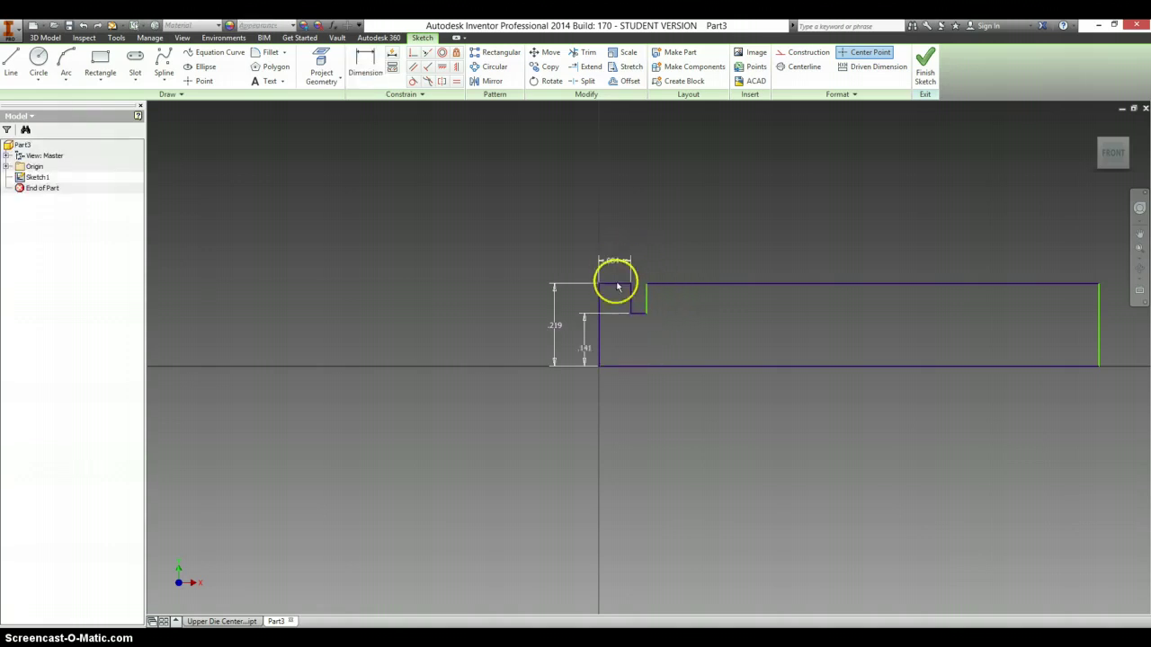
Dimension the notch edges at .188 and .125 from the left end and place an overall length dimension
key("d")
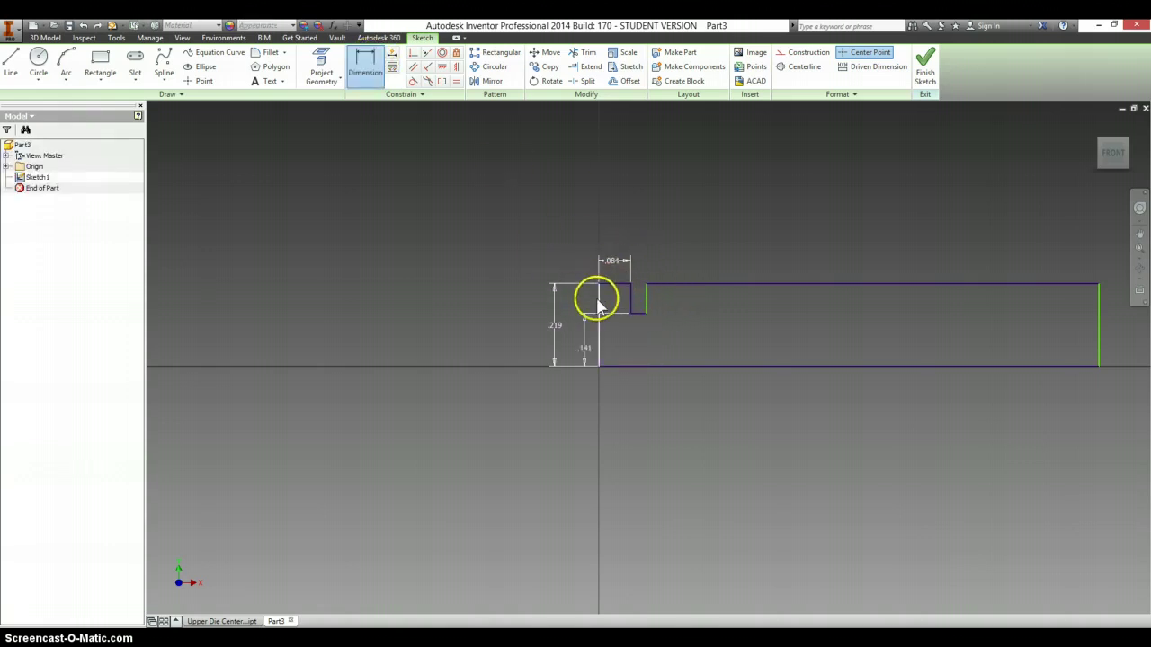
left_click(646, 297)
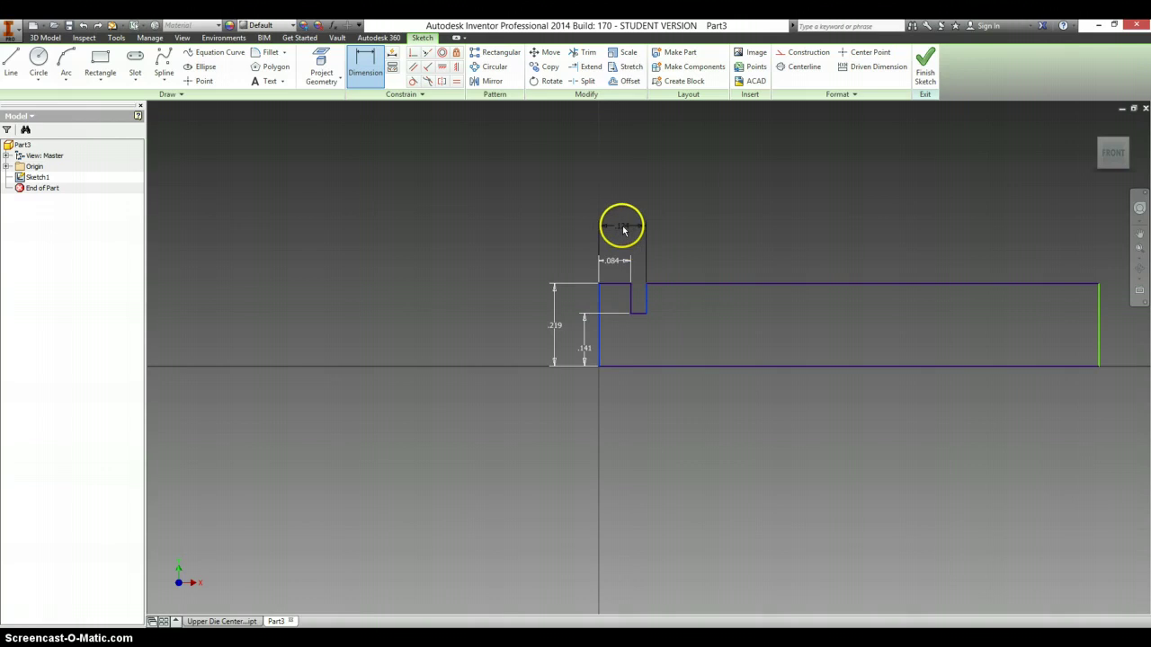
left_click(629, 226)
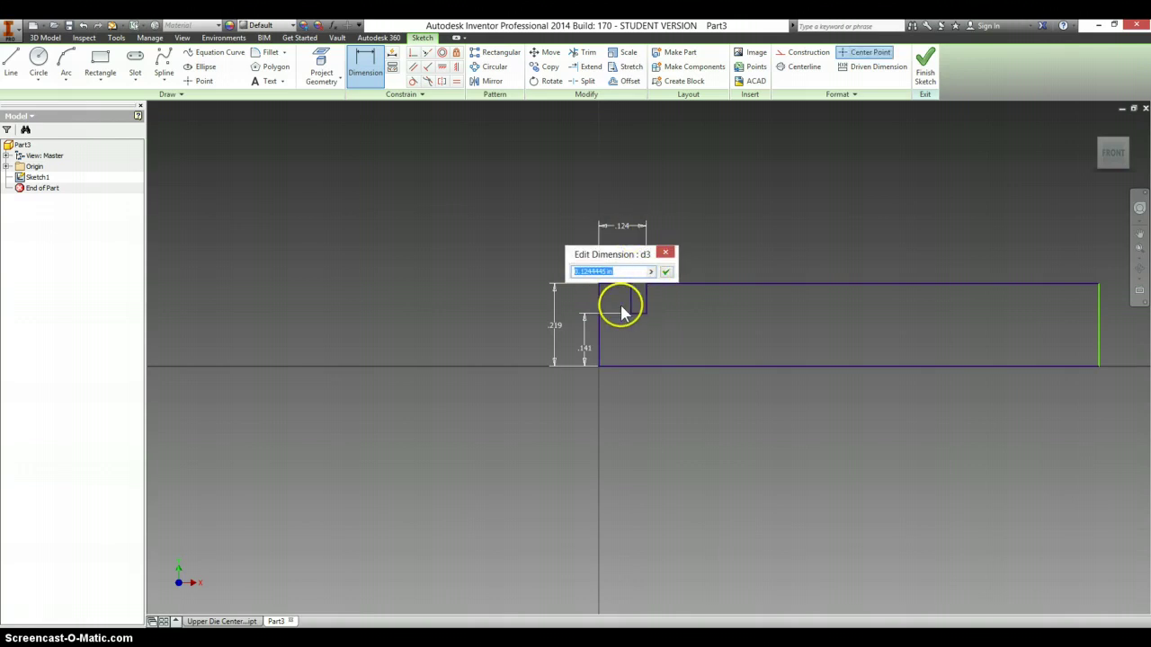
key("alt+Tab")
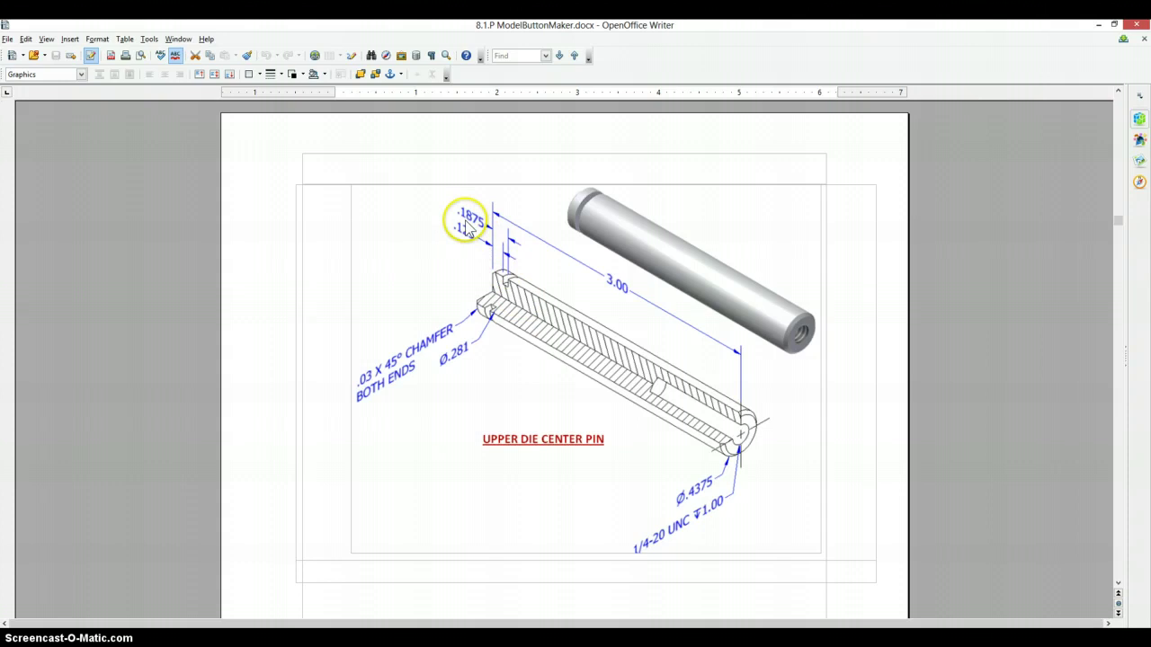
key("alt+Tab")
left_click_drag(614, 272, 598, 272)
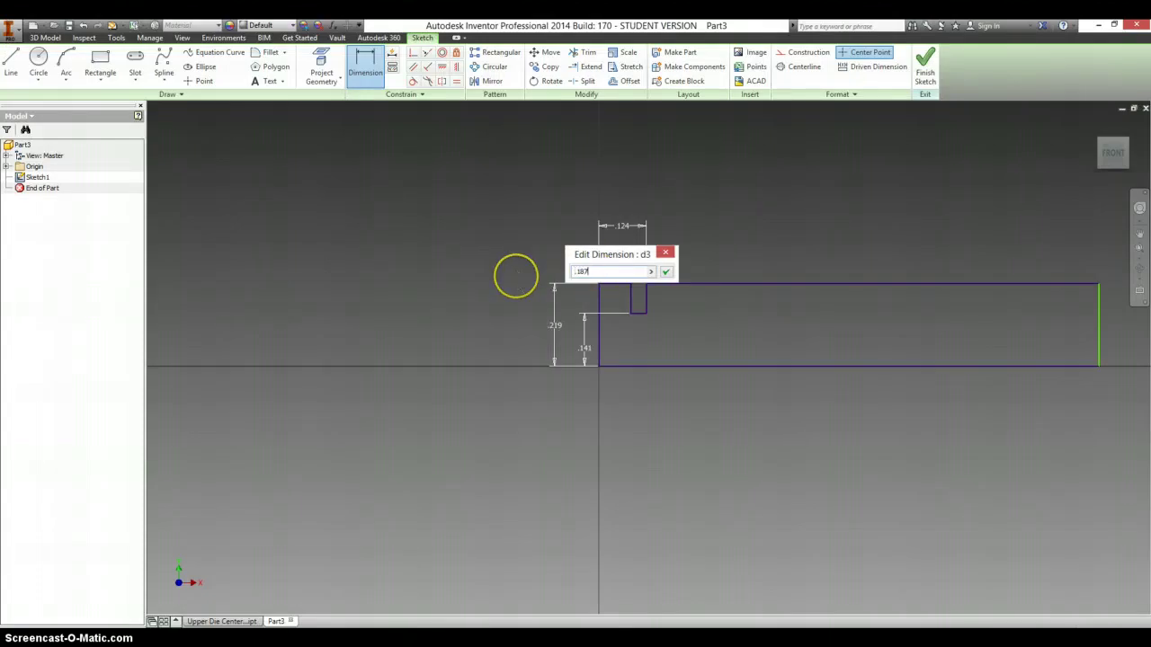
key("Return")
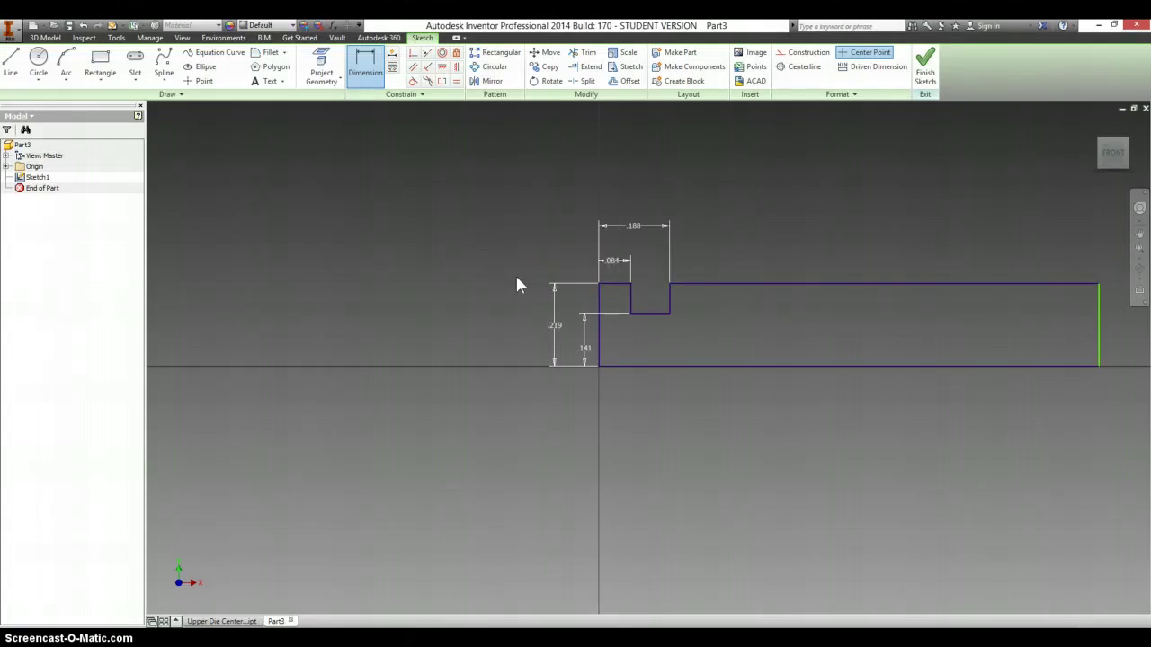
left_click(615, 284)
left_click(618, 264)
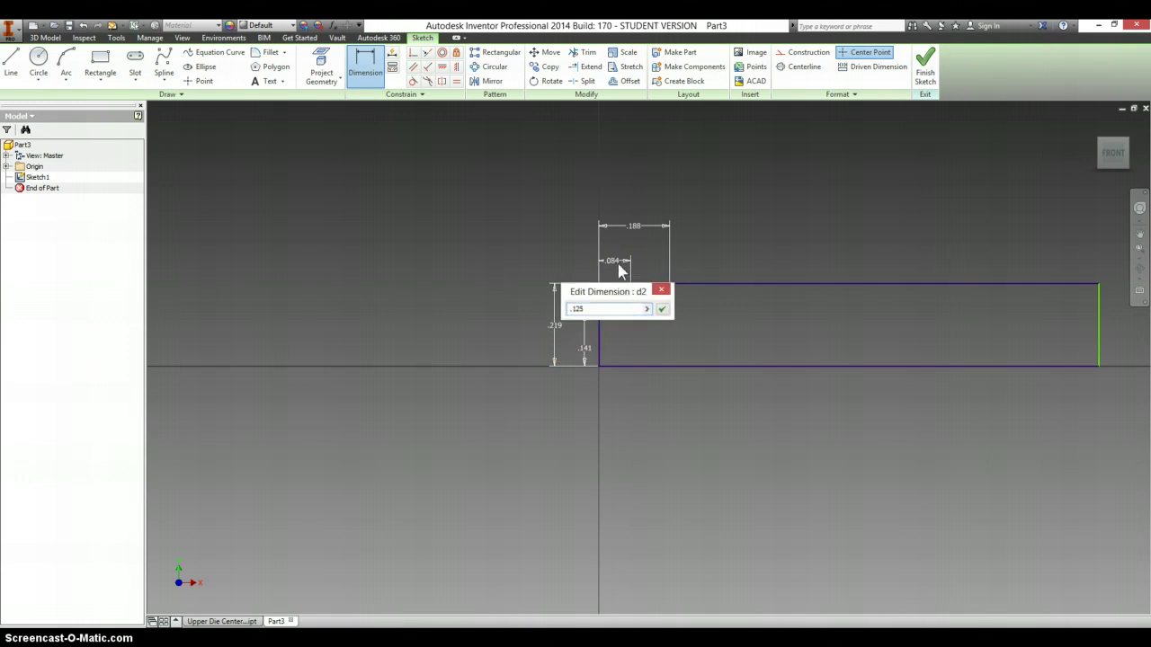
key("Return")
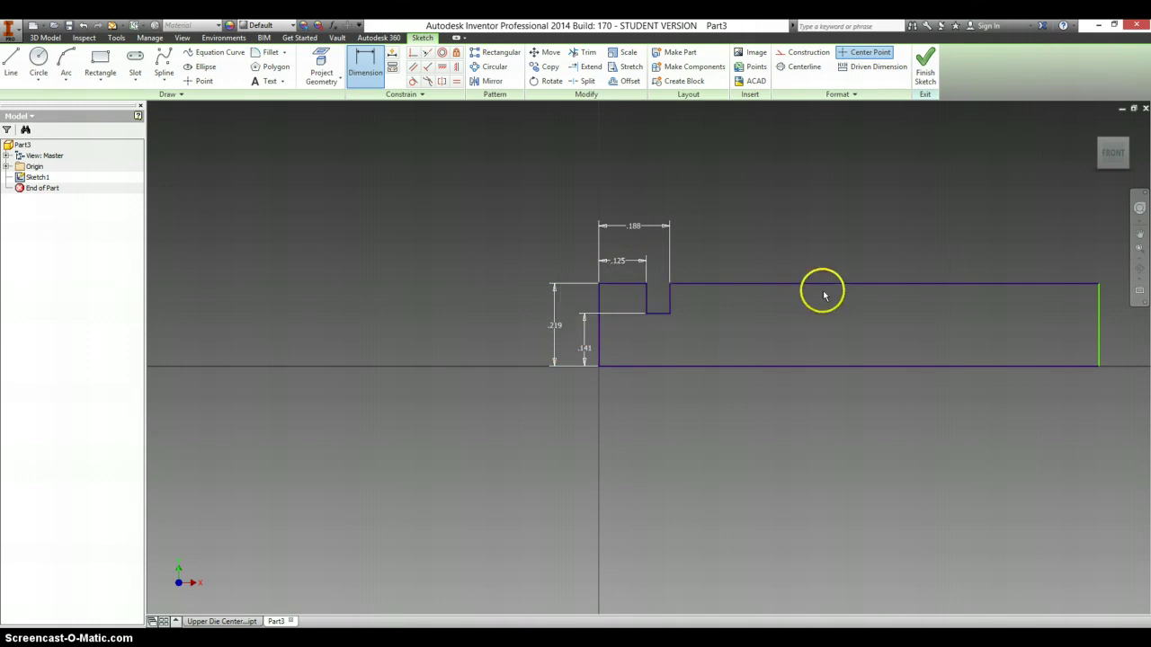
left_click(776, 367)
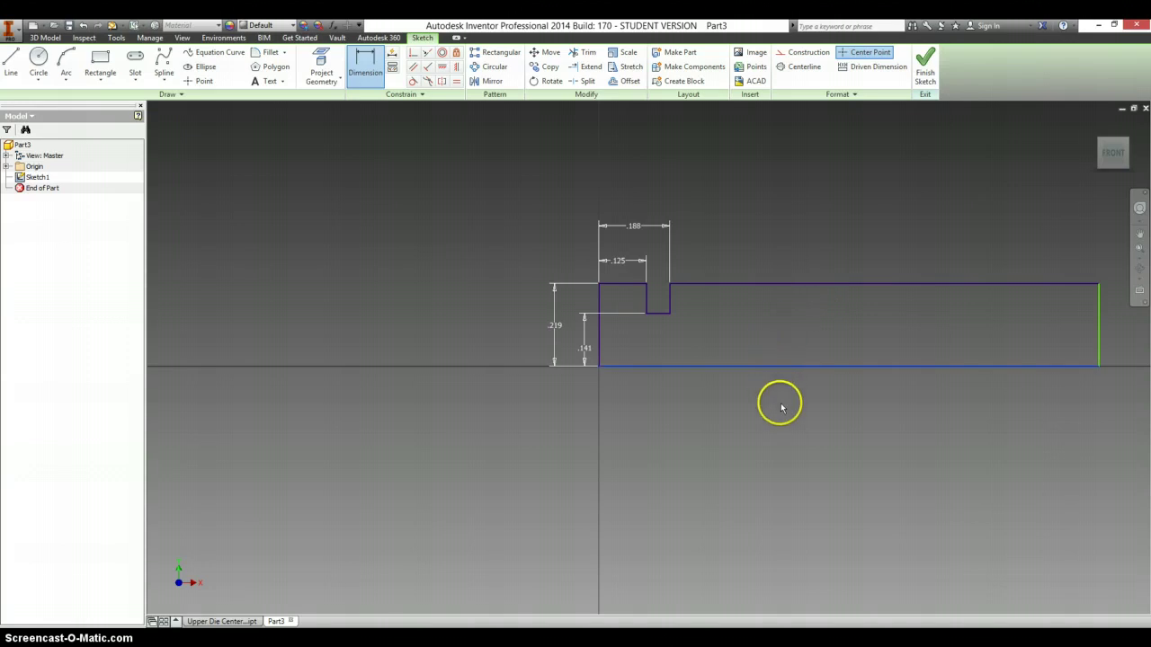
left_click(779, 404)
Set the overall length dimension to 3.000 and fit the whole profile in view
key("alt+Tab")
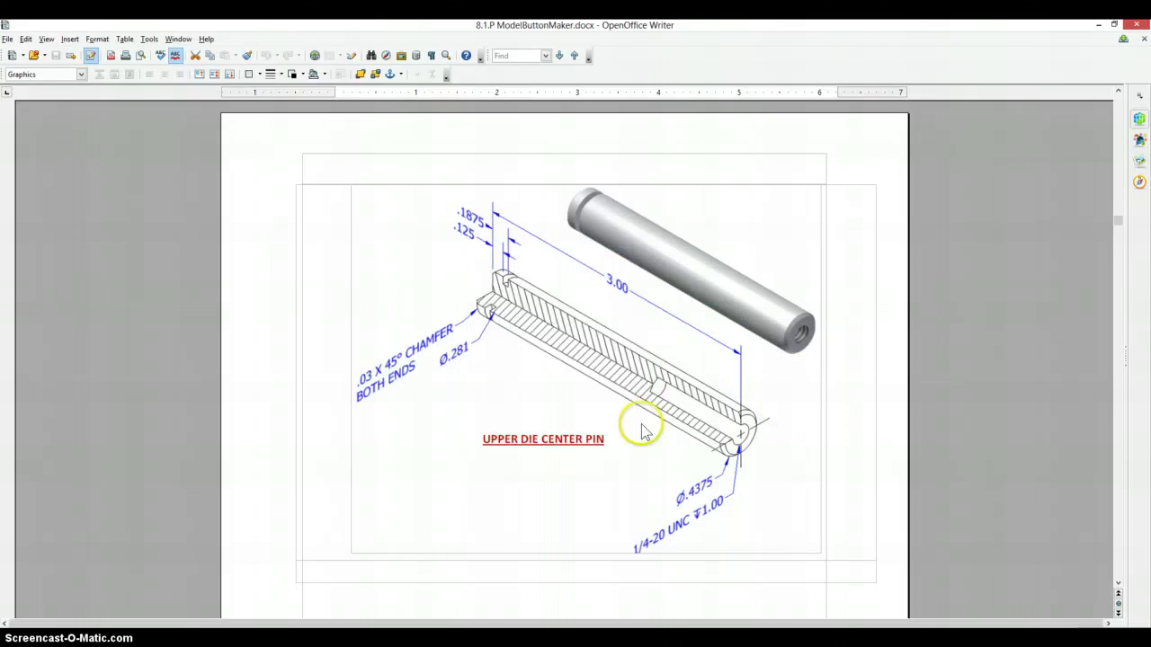
key("alt+Tab")
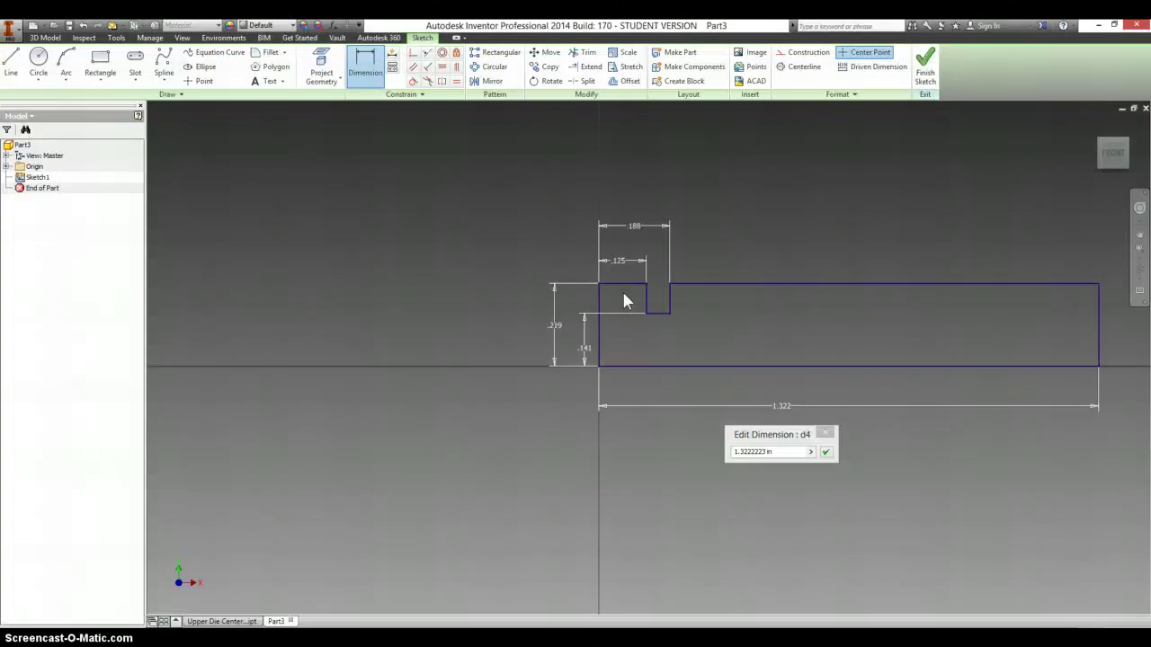
left_click_drag(782, 451, 748, 452)
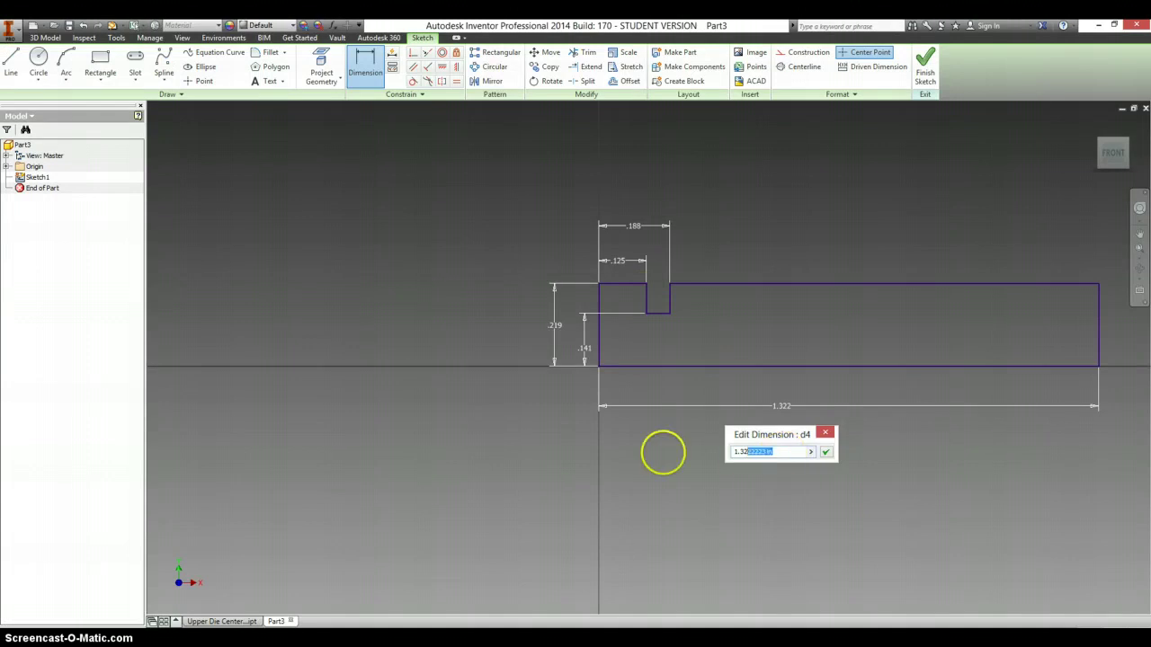
type("3")
key("Return")
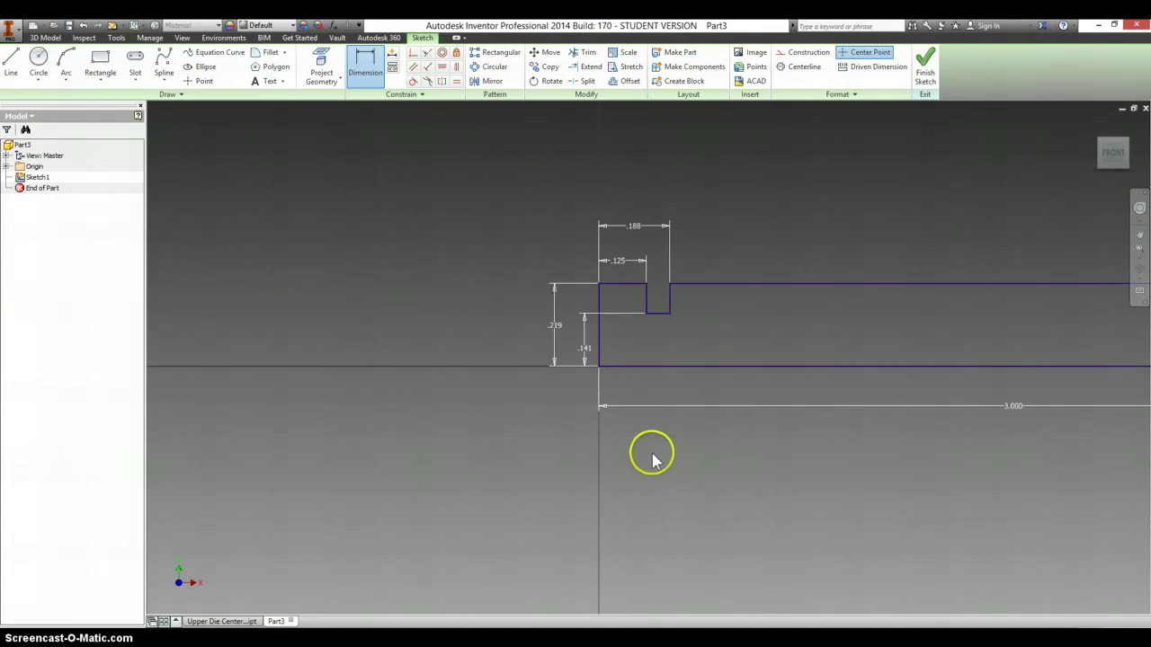
key("Home")
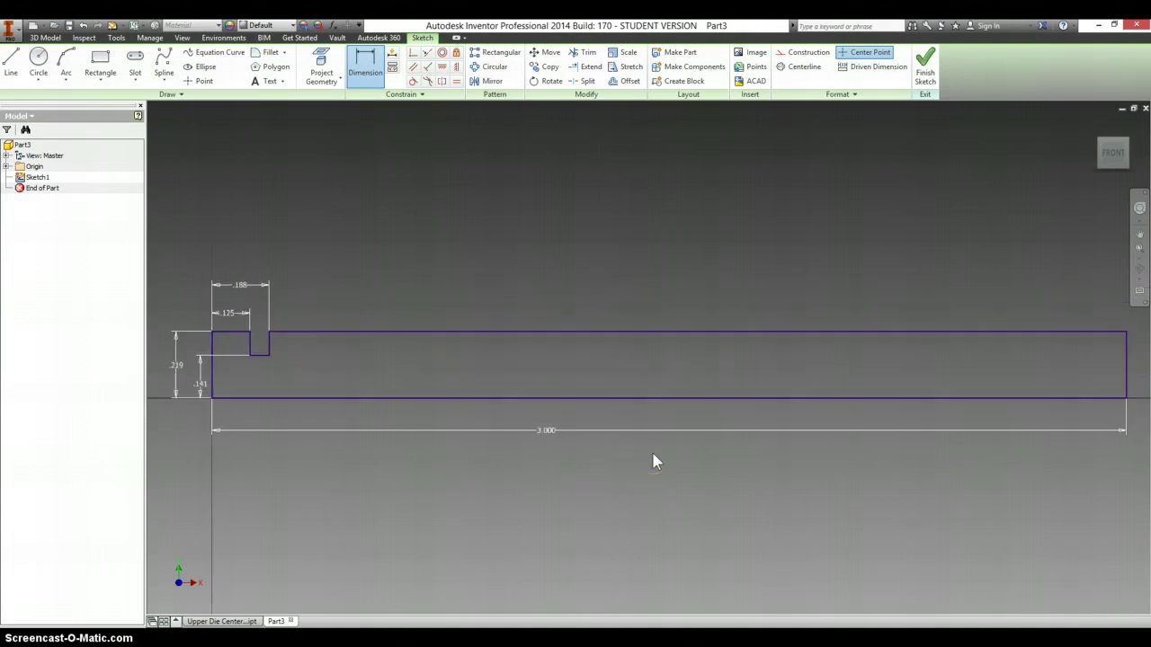
Revolve the profile around its bottom edge into a grooved solid pin
key("r")
left_click(701, 403)
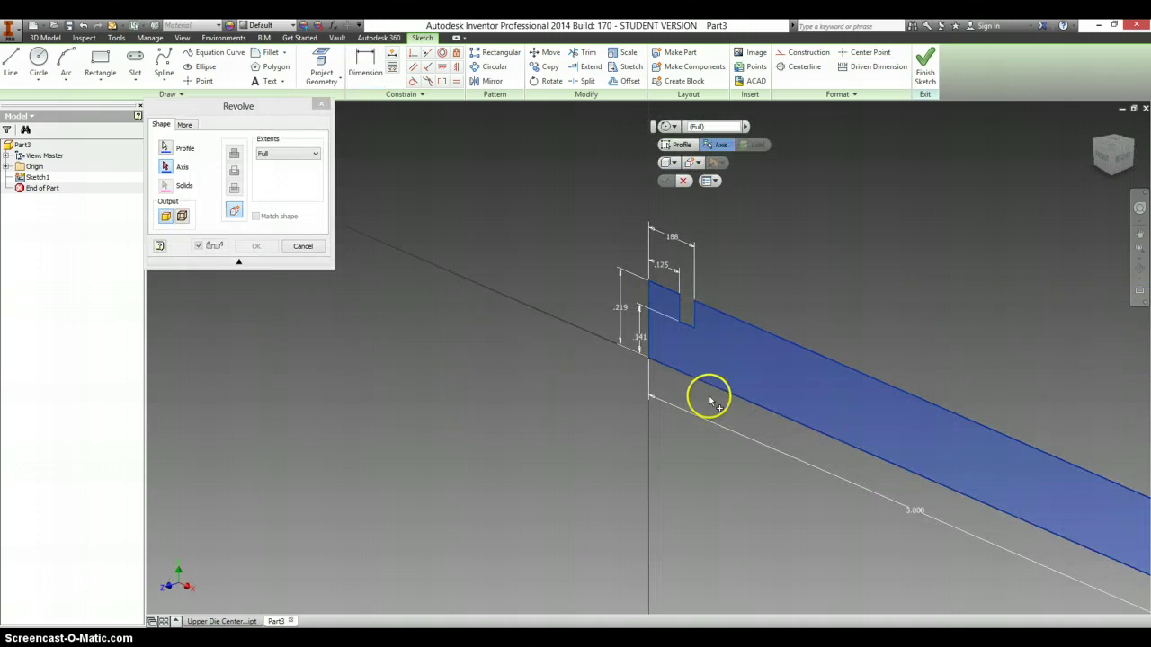
left_click(710, 402)
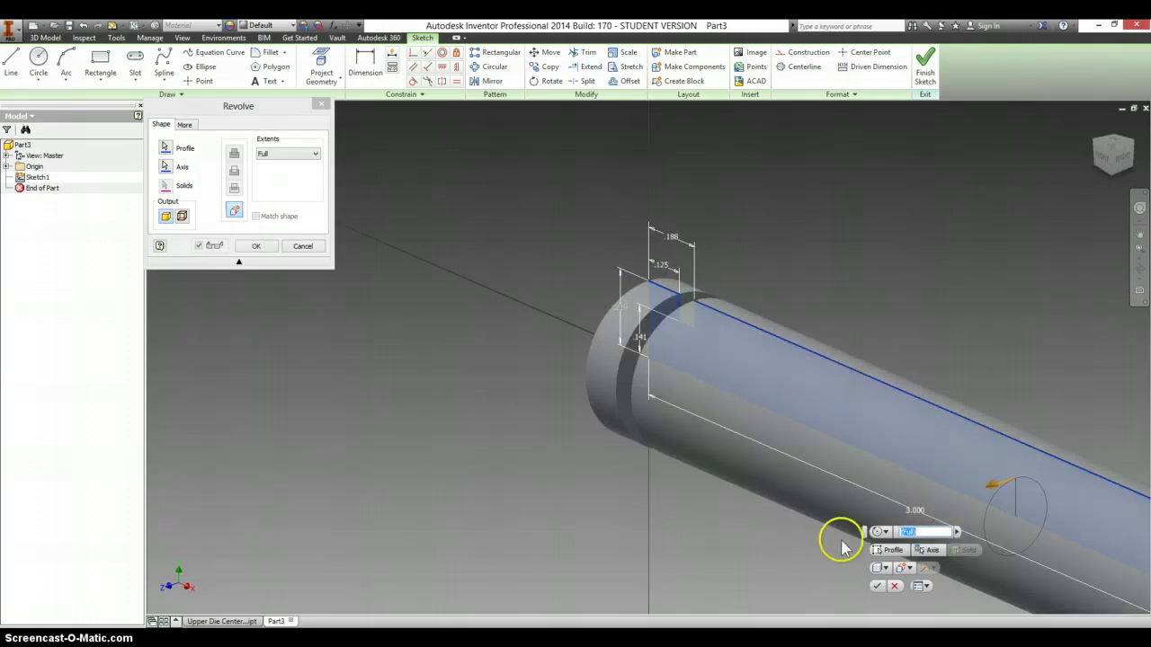
left_click(877, 585)
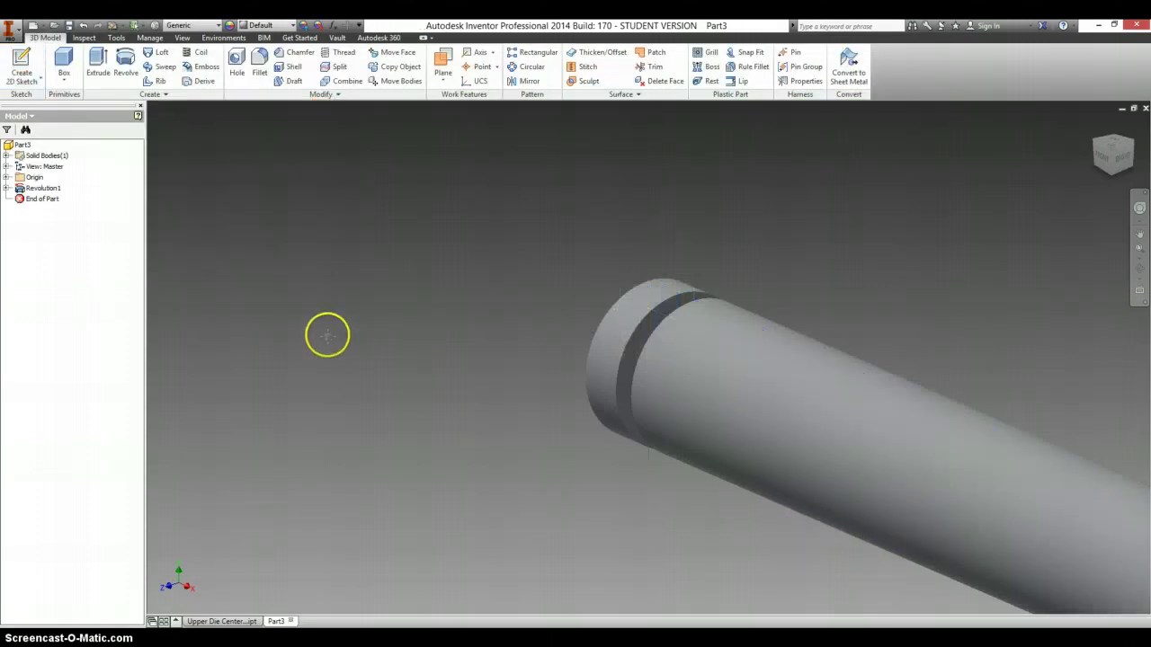
Create a new sketch on the pin's flat end face and finish it
right_click(928, 470)
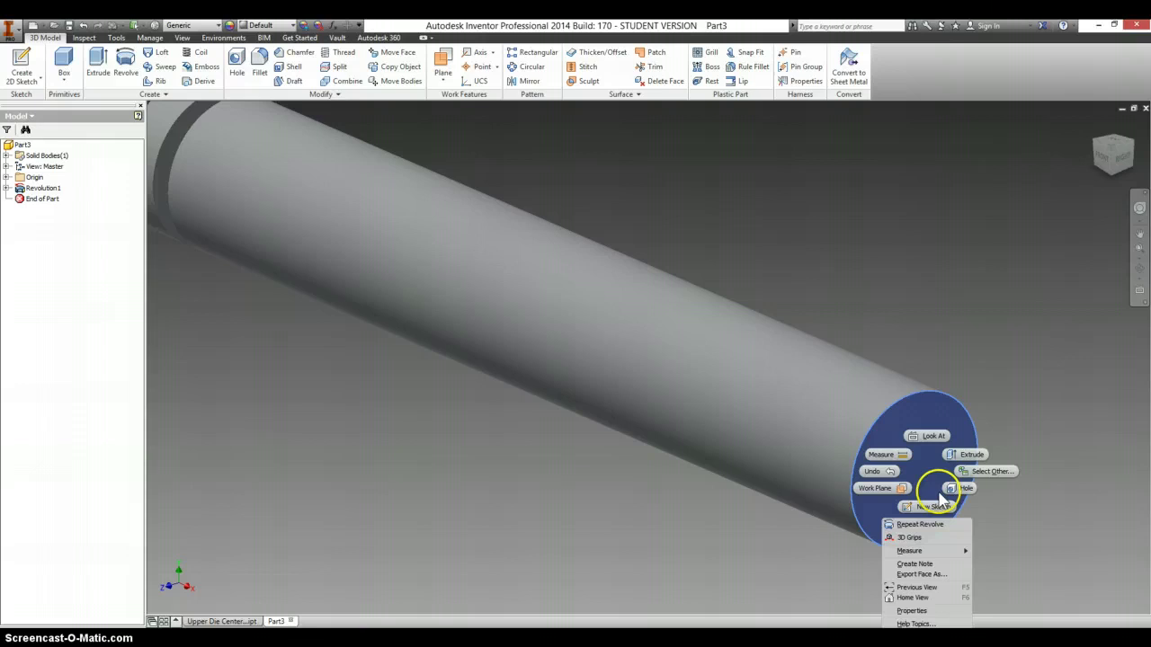
left_click(932, 506)
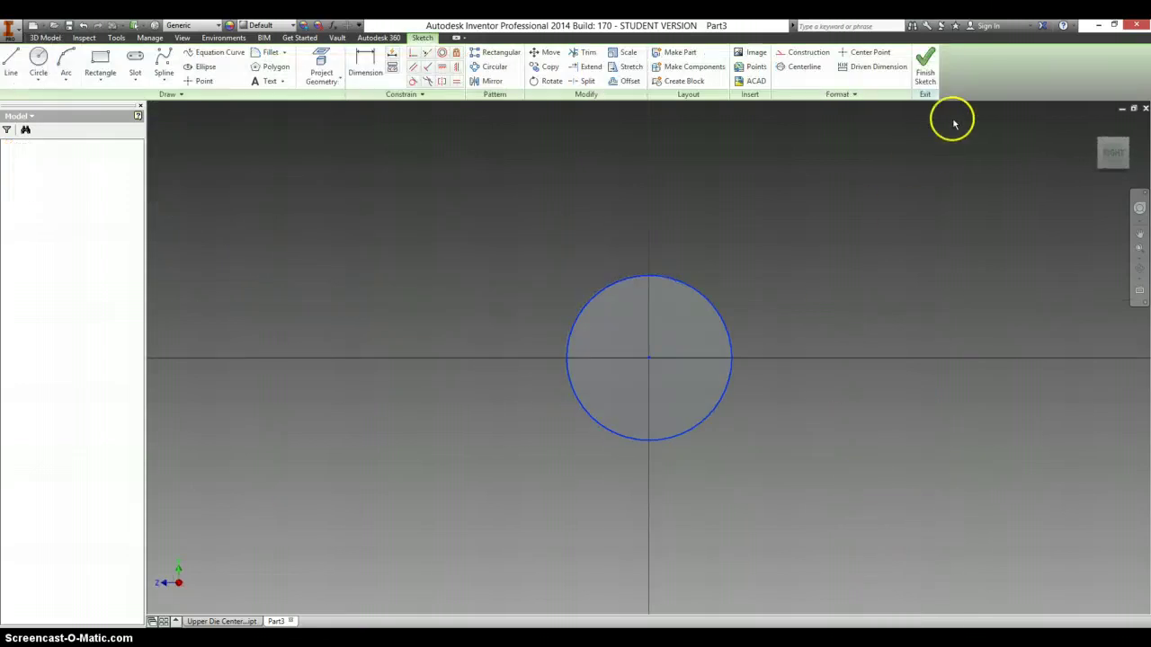
left_click(925, 61)
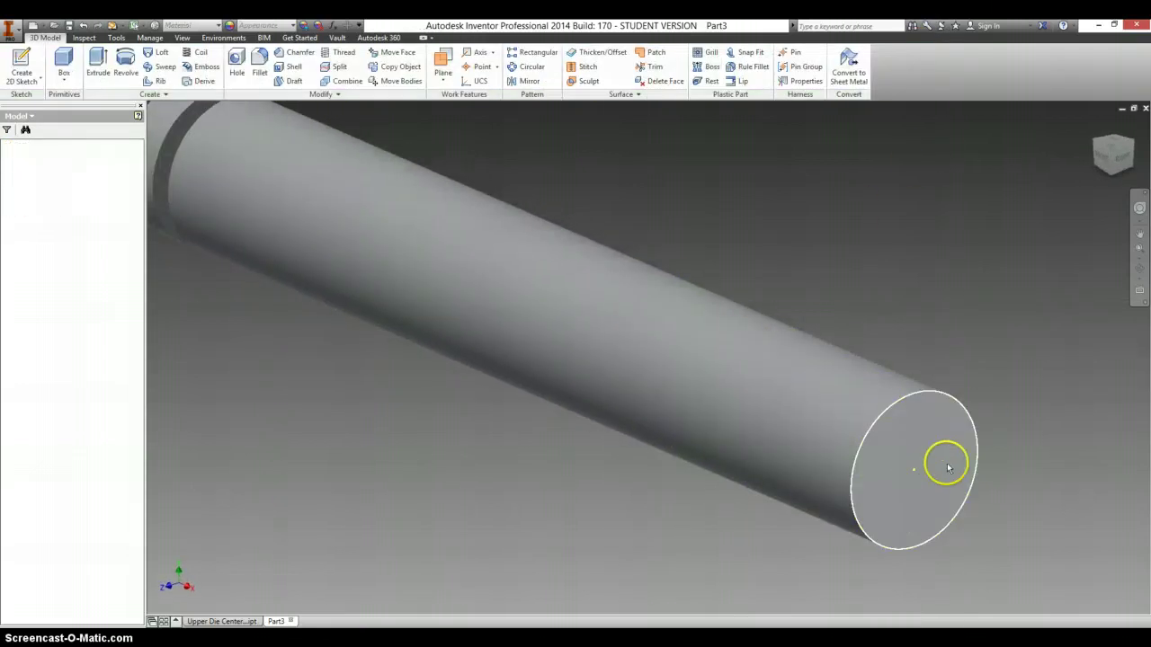
key("h")
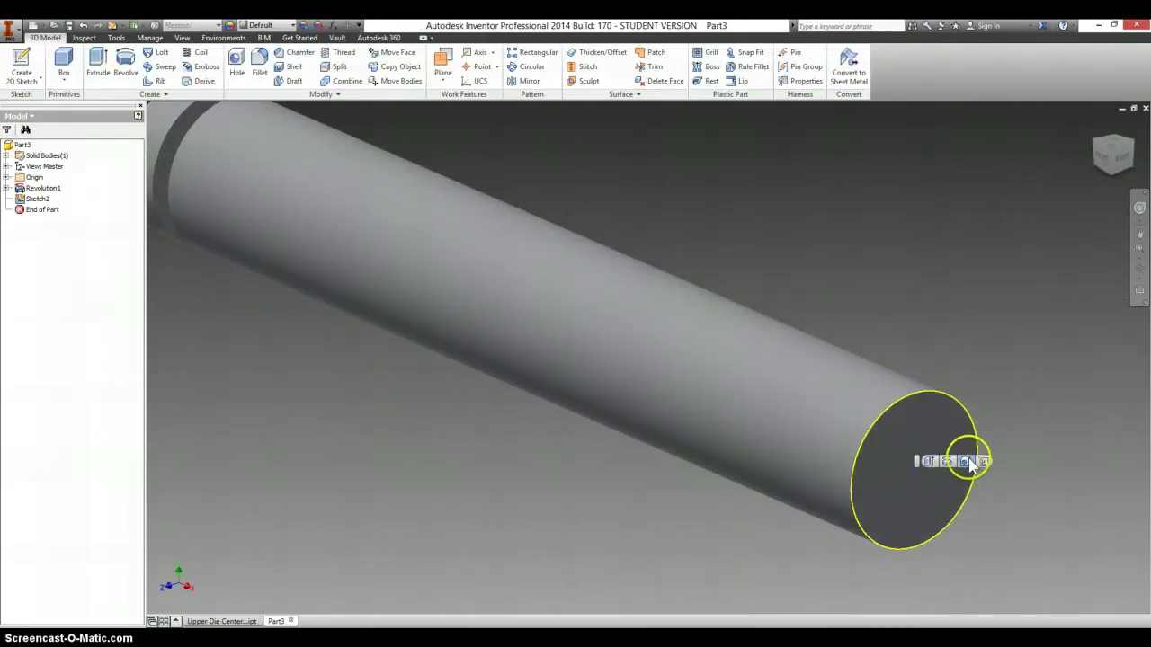
Add a 1/4-20 UNC tapped hole, 1 in deep, in the pin's end face
key("alt+Tab")
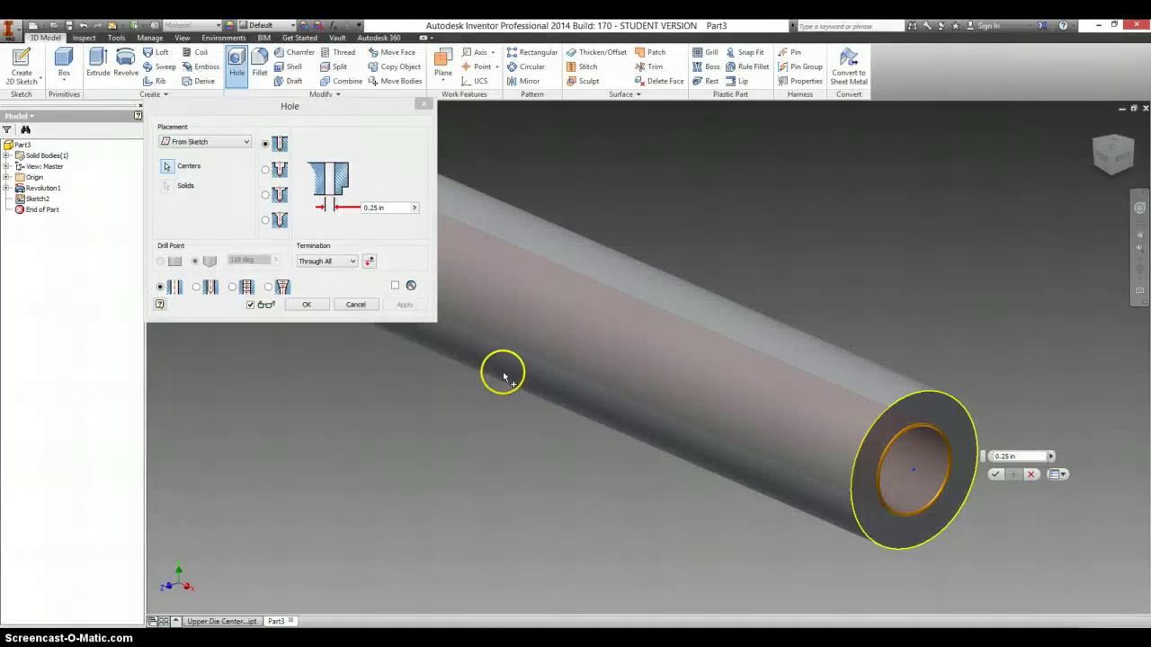
left_click(235, 291)
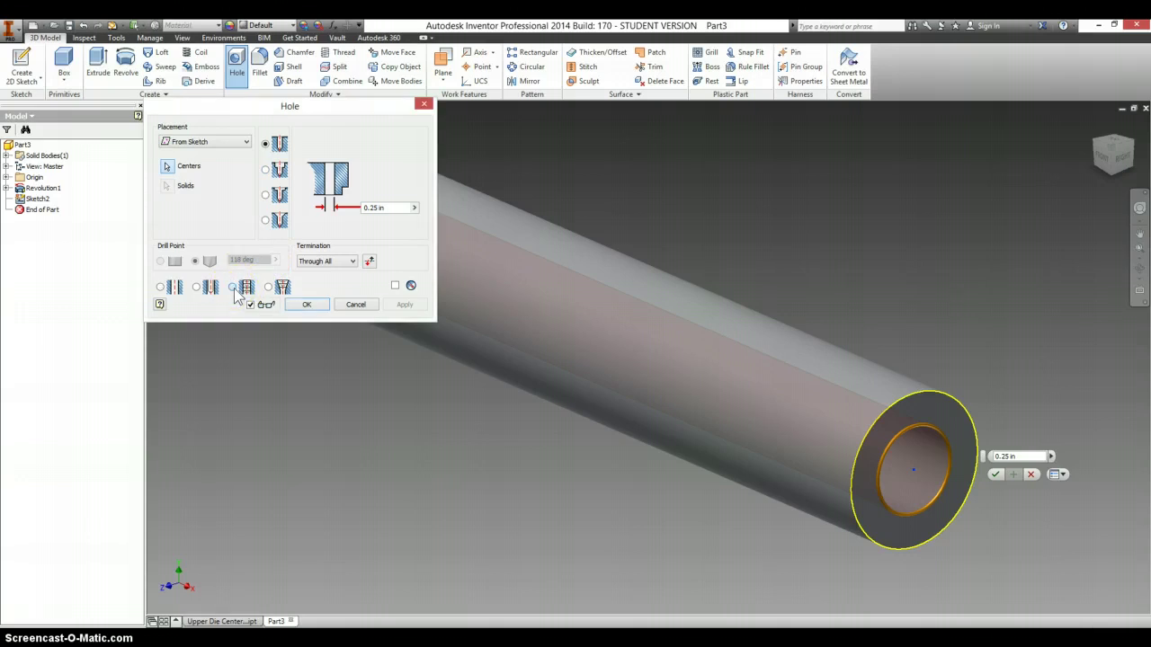
left_click(234, 290)
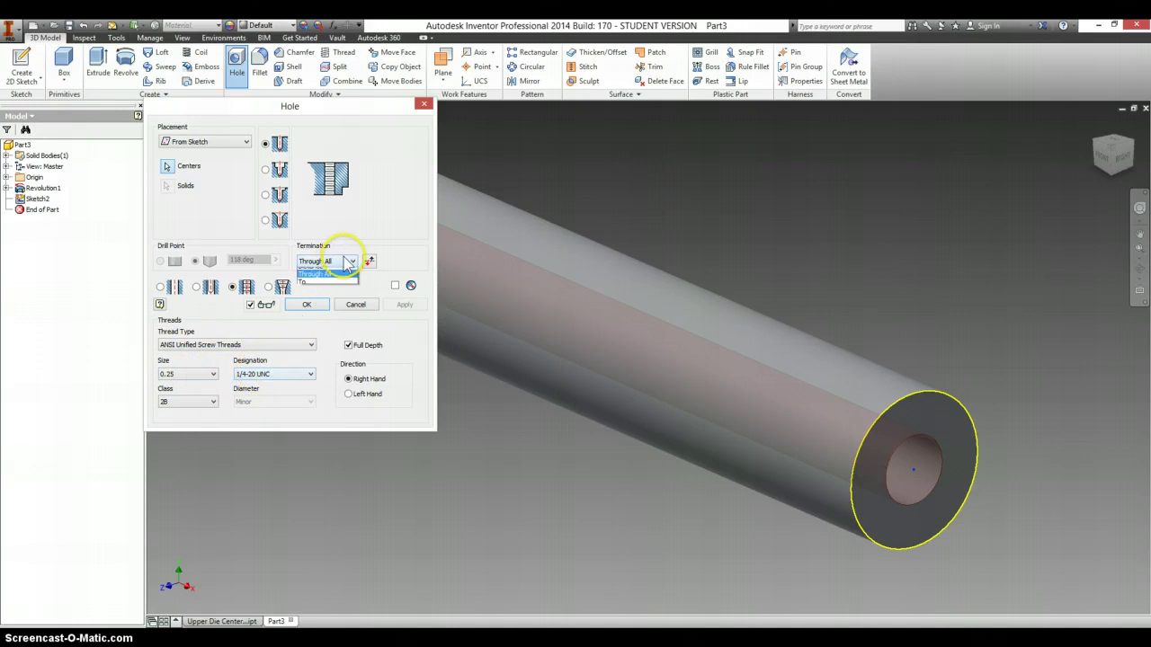
left_click(310, 267)
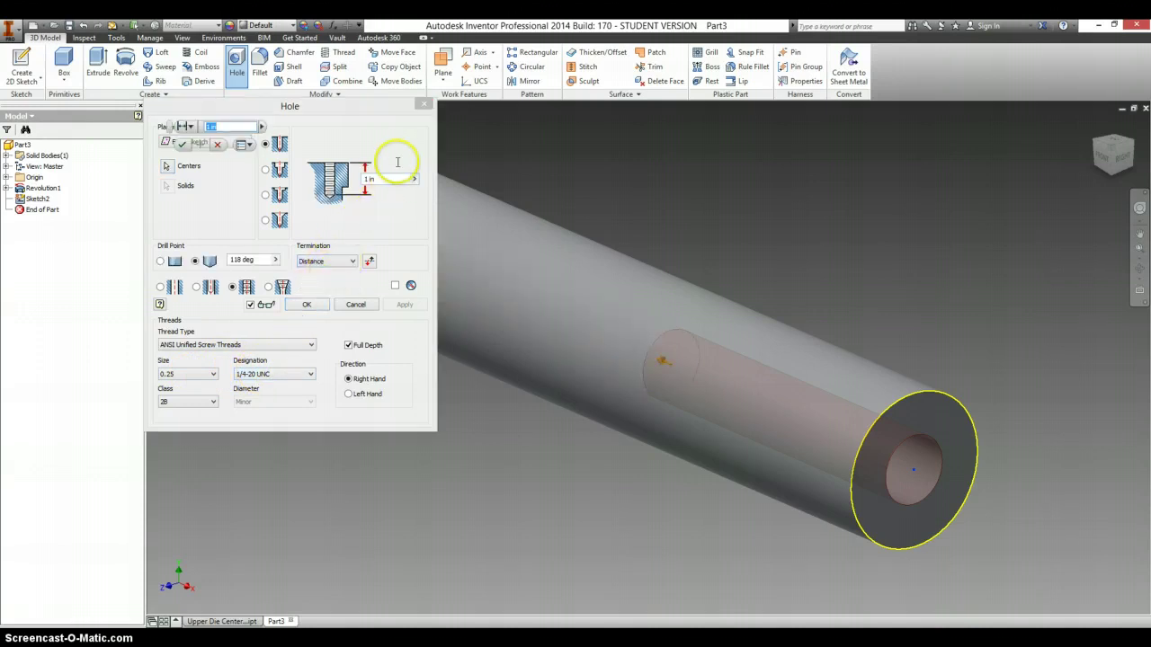
left_click(321, 306)
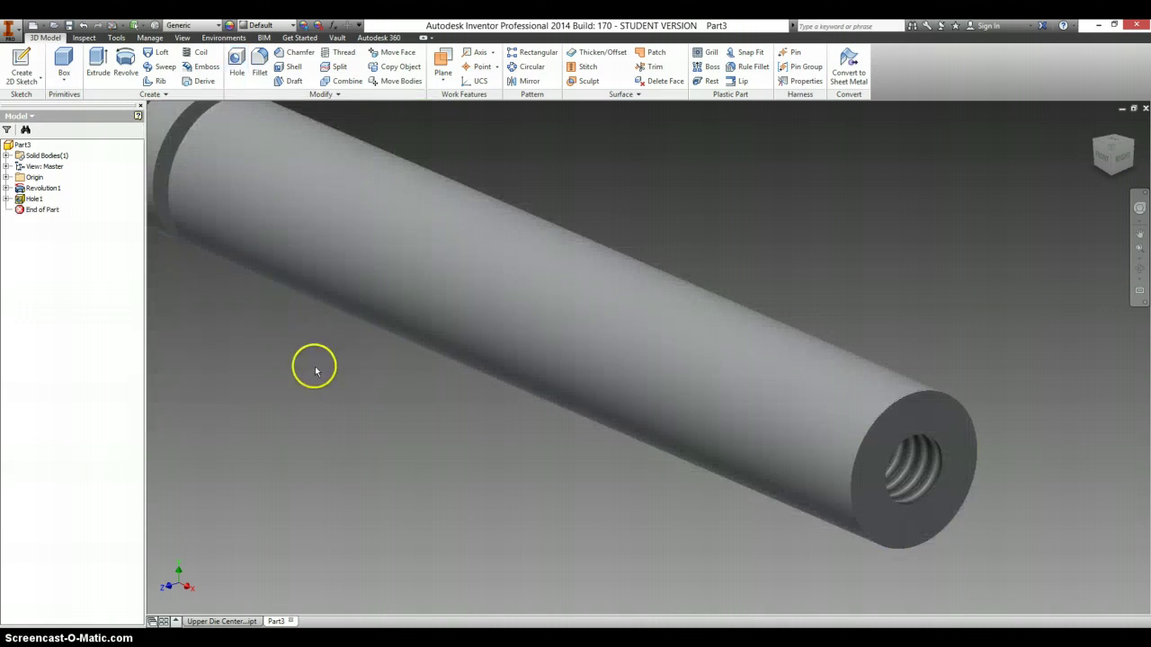
key("alt+Tab")
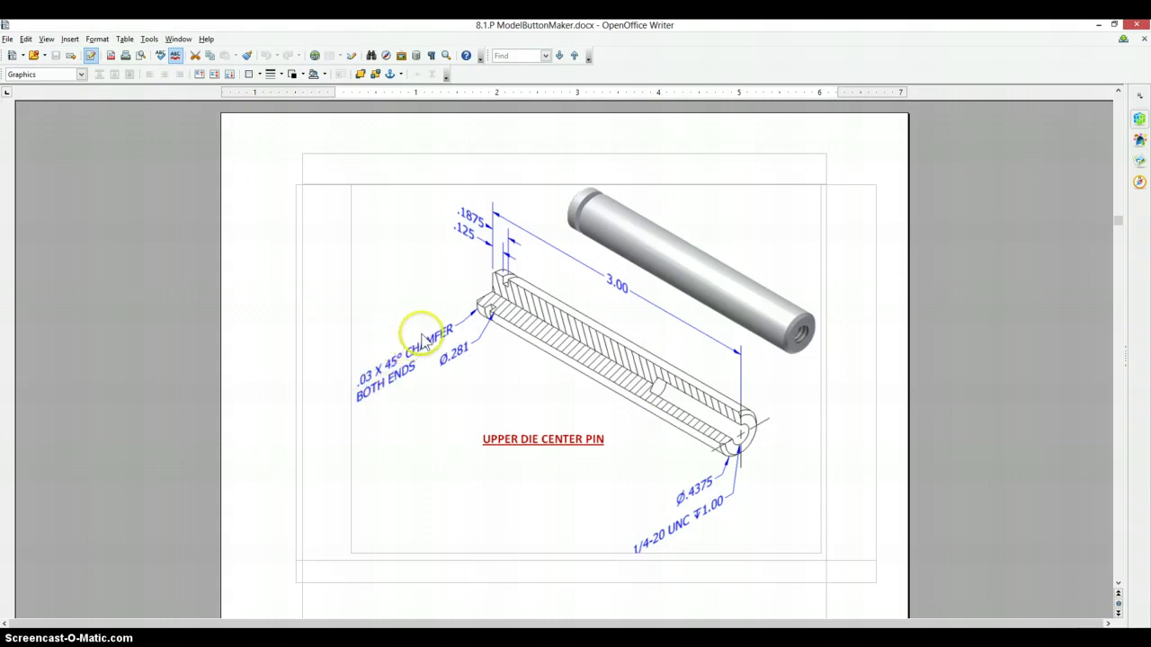
Chamfer the grooved-end and tapped-end edges of the pin by .03
key("alt+Tab")
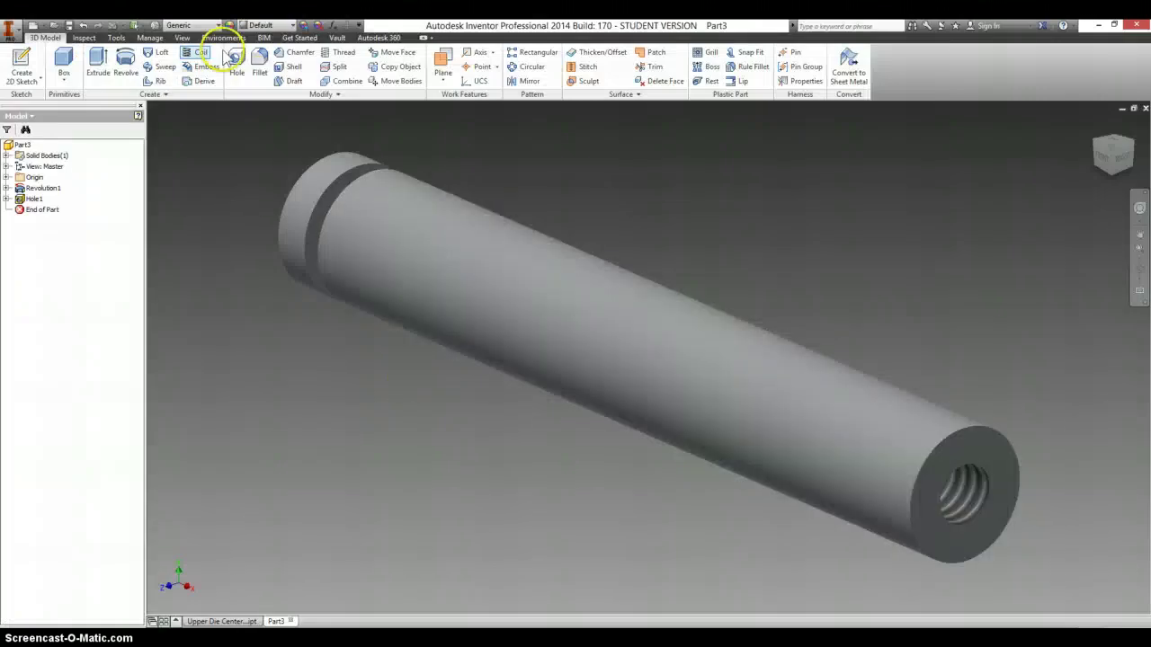
left_click(290, 52)
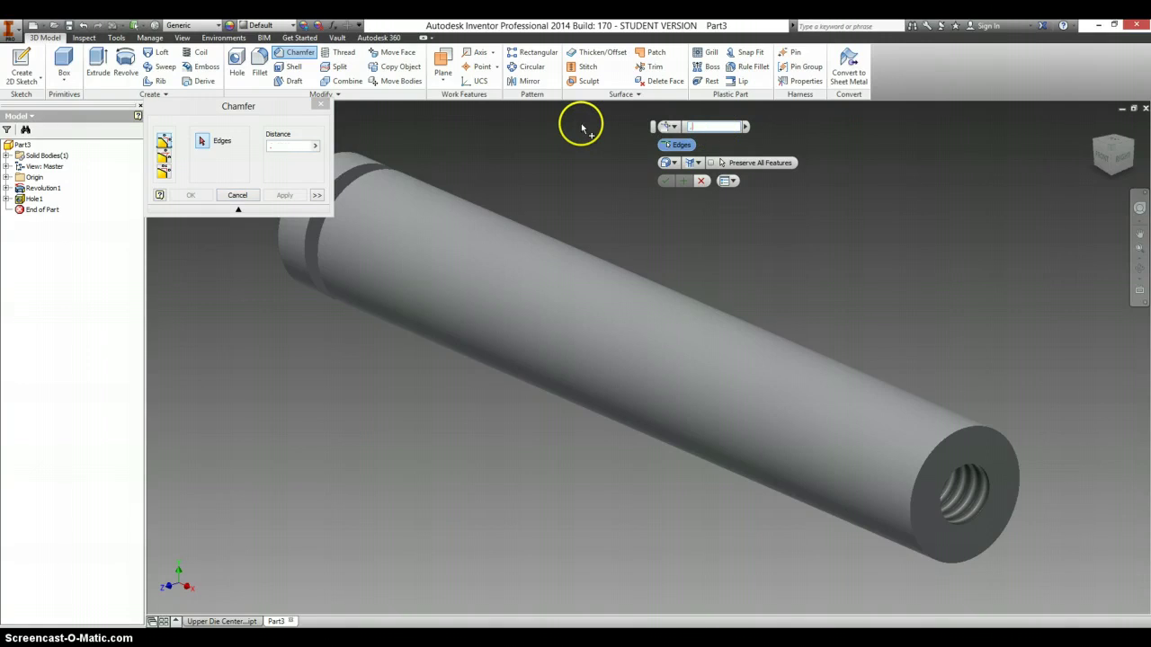
left_click(363, 151)
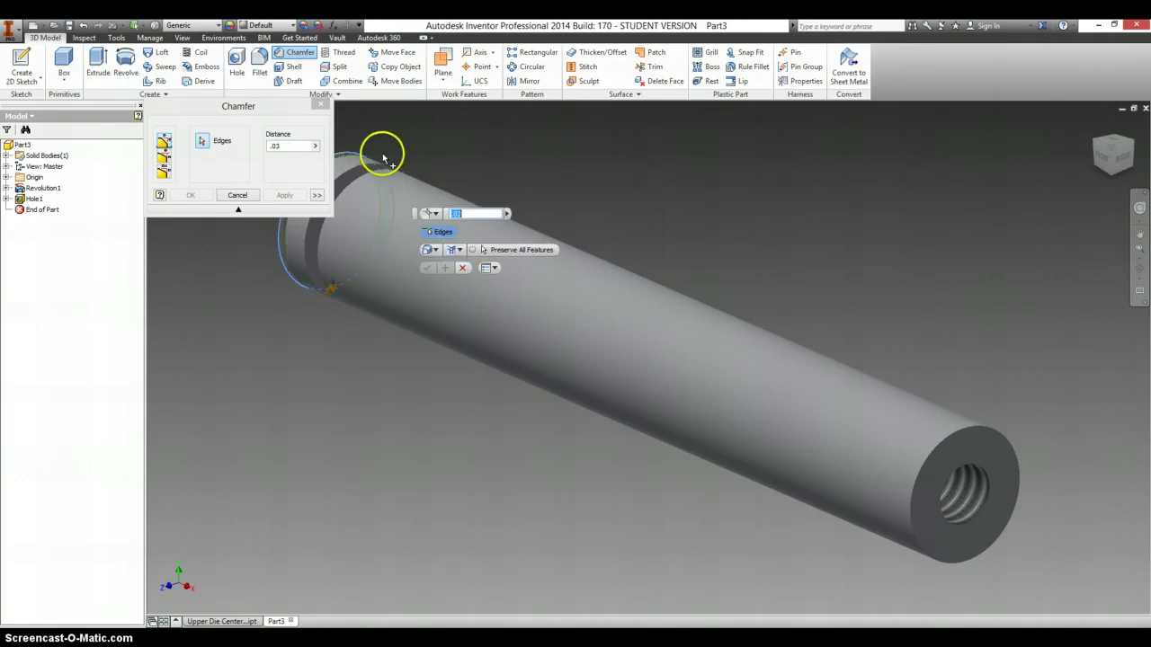
left_click(980, 434)
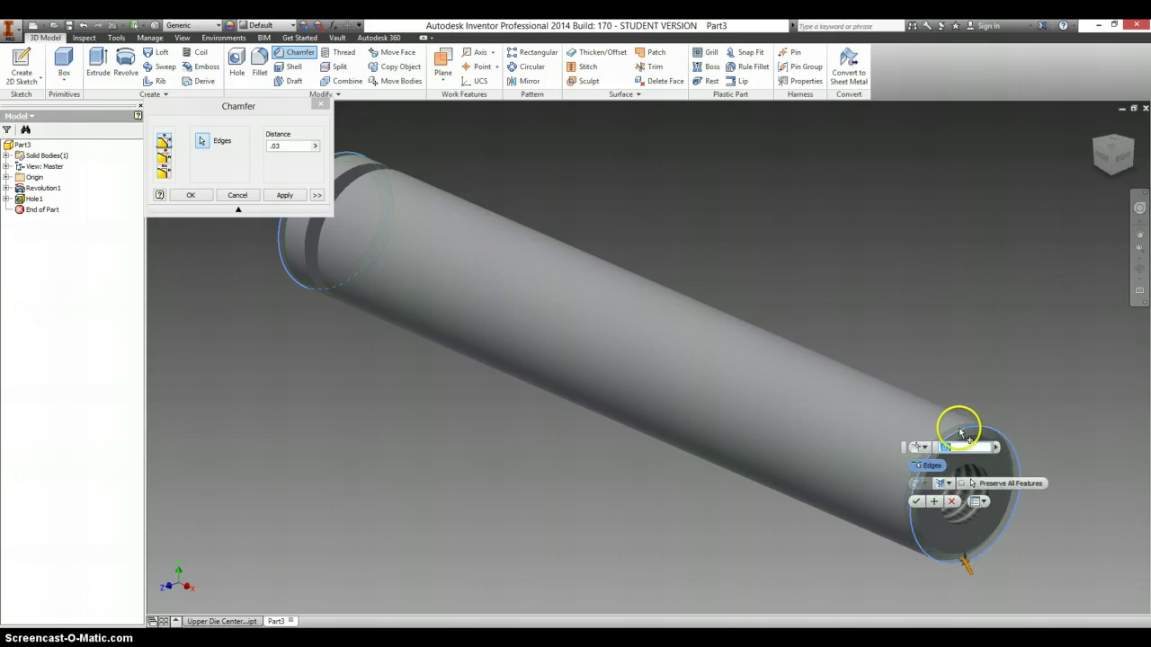
left_click(915, 502)
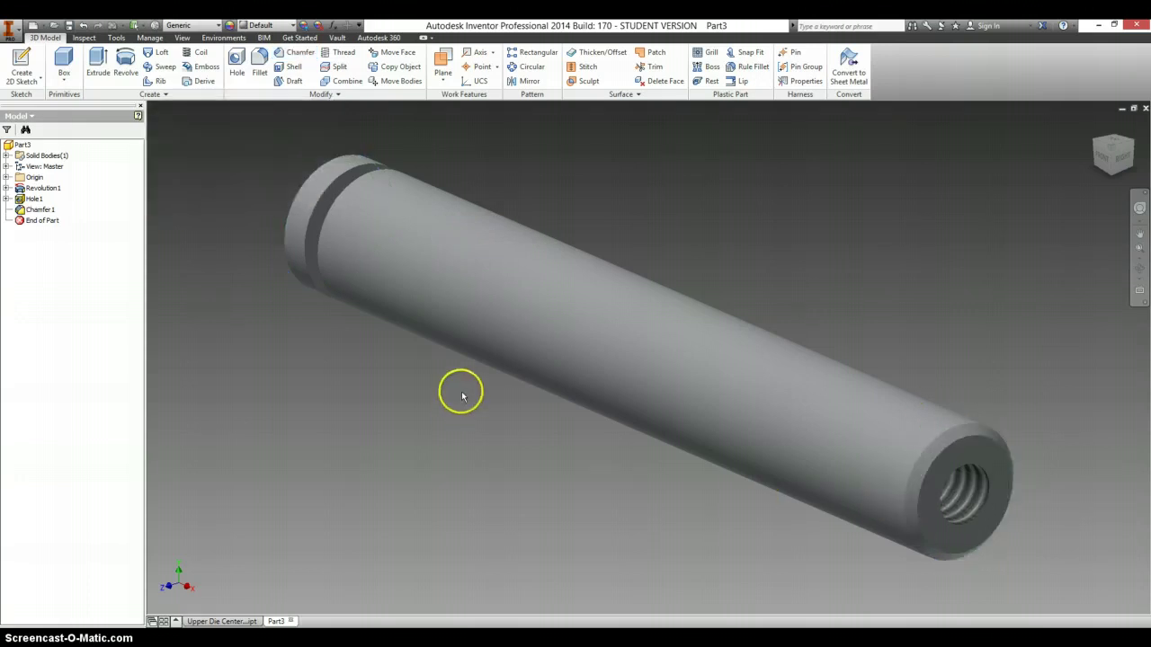
key("alt+Tab")
Check the Upper Die Sub-Assembly parts list, which lists the pin as Steel
scroll(455, 405, "up", 10)
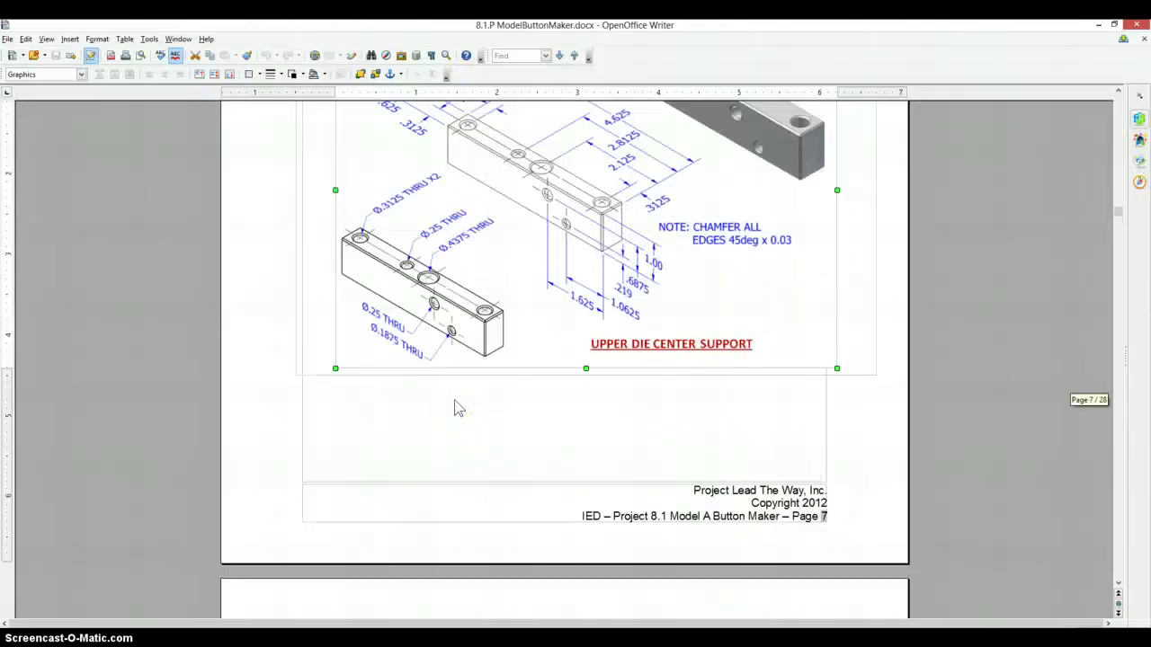
scroll(456, 408, "down", 1)
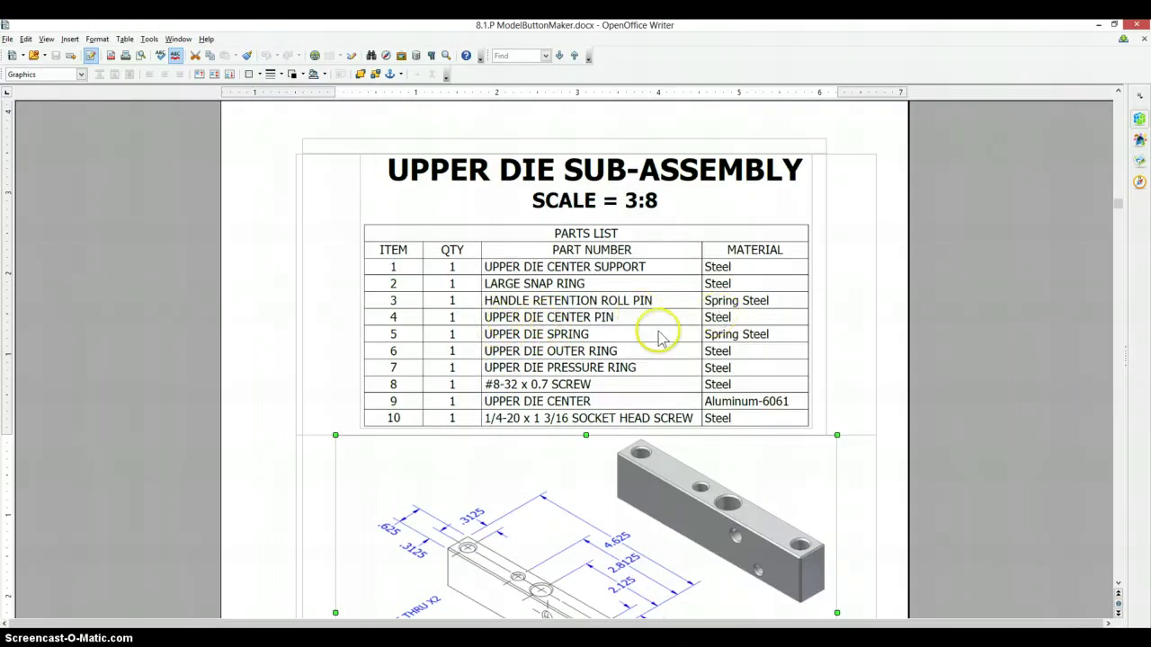
scroll(663, 328, "down", 10)
scroll(663, 339, "down", 3)
key("alt+Tab")
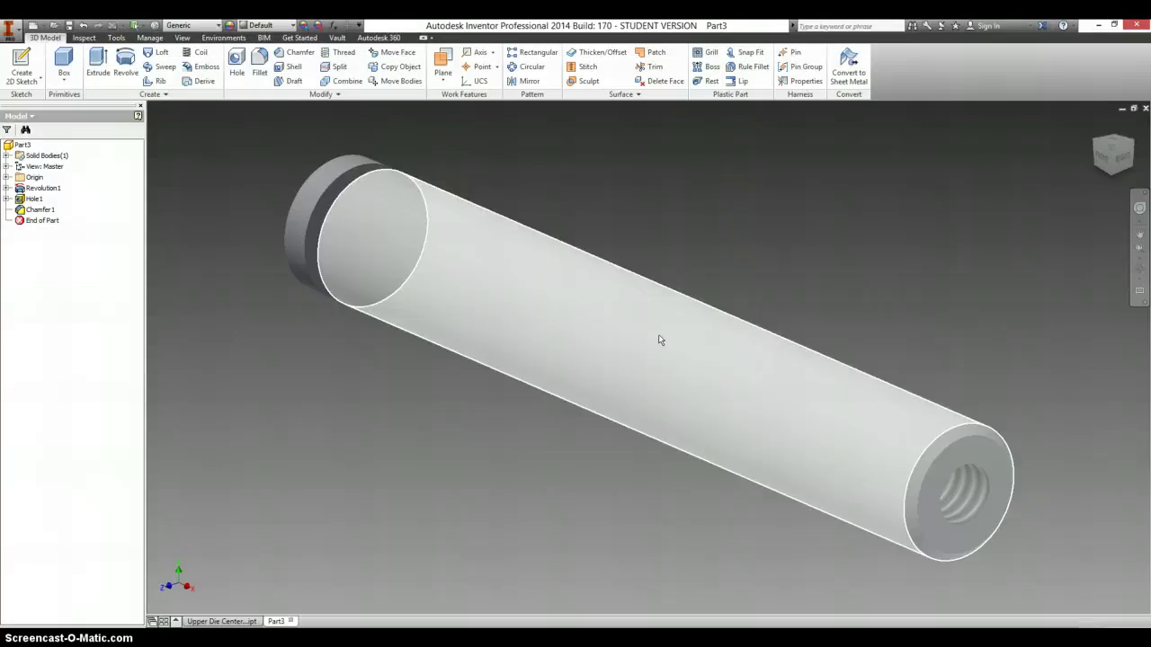
Set Part3's material to Steel in iProperties, giving 7.850 g/cm^3 density
right_click(24, 145)
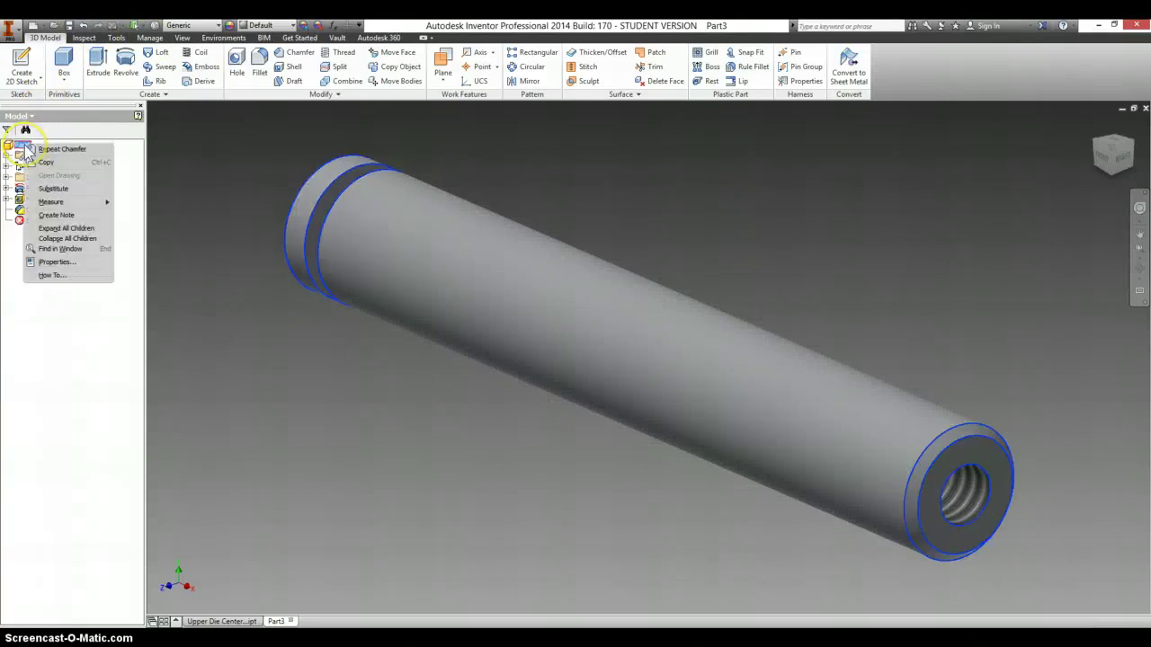
left_click(72, 266)
left_click(631, 163)
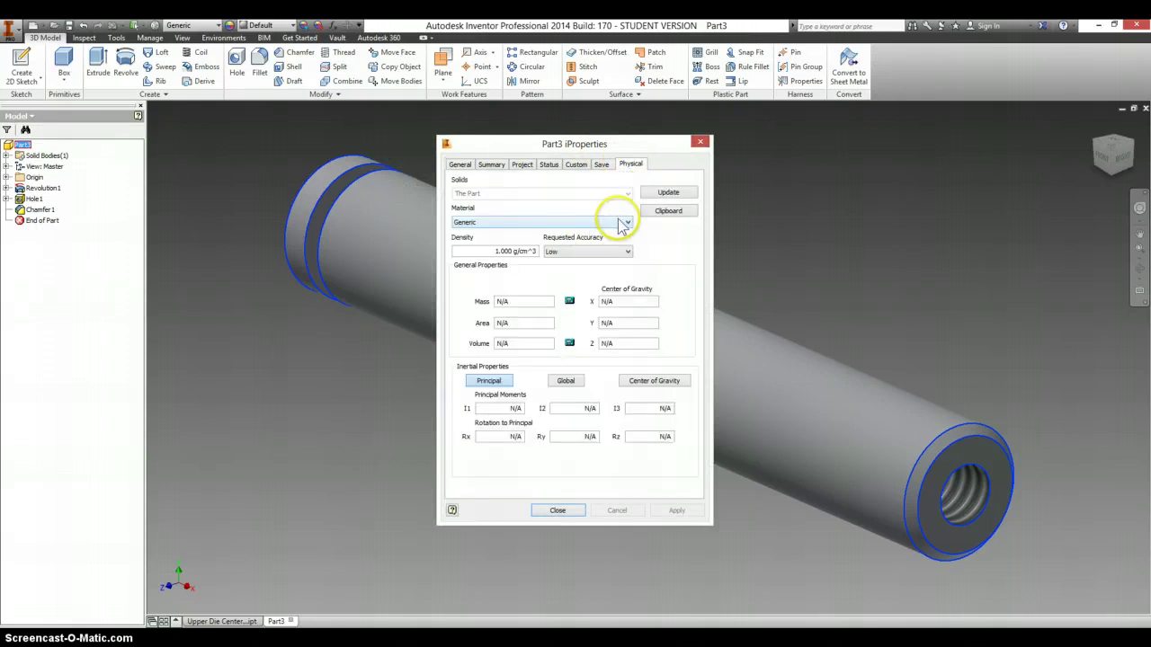
left_click(627, 224)
left_click(616, 232)
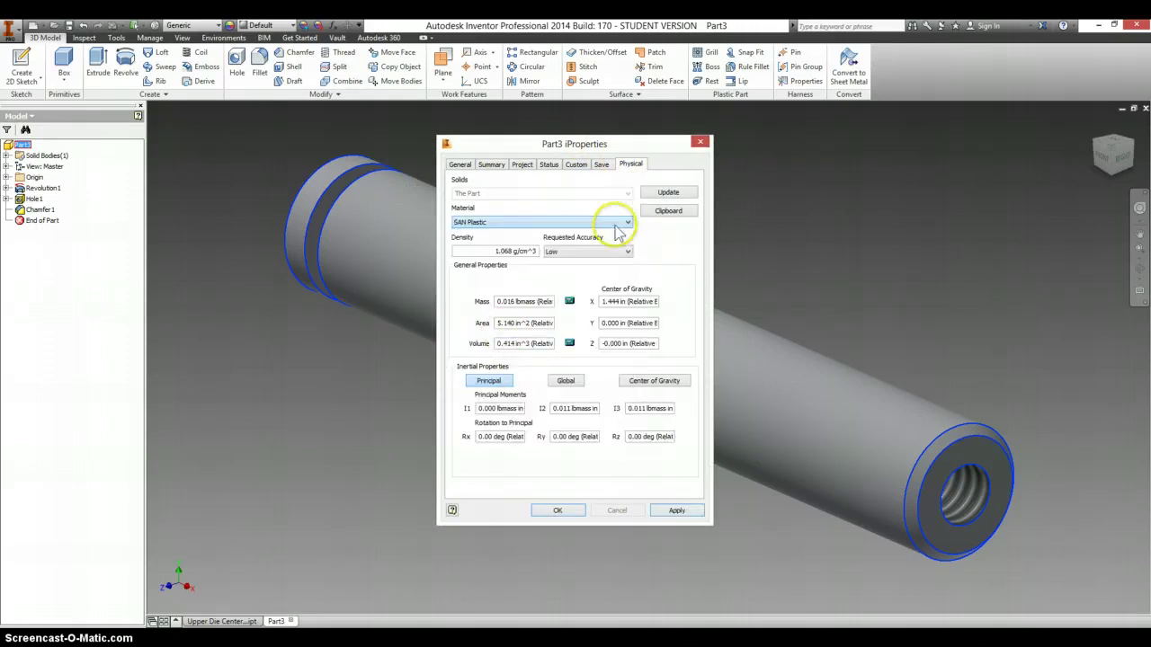
left_click(539, 225)
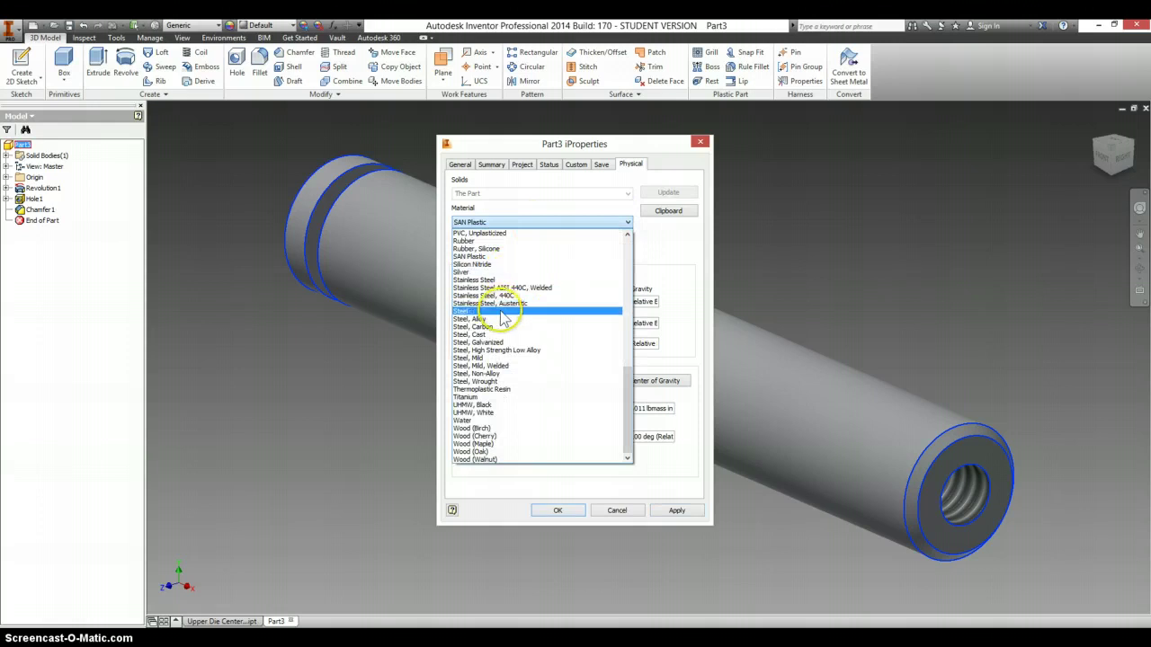
left_click(503, 316)
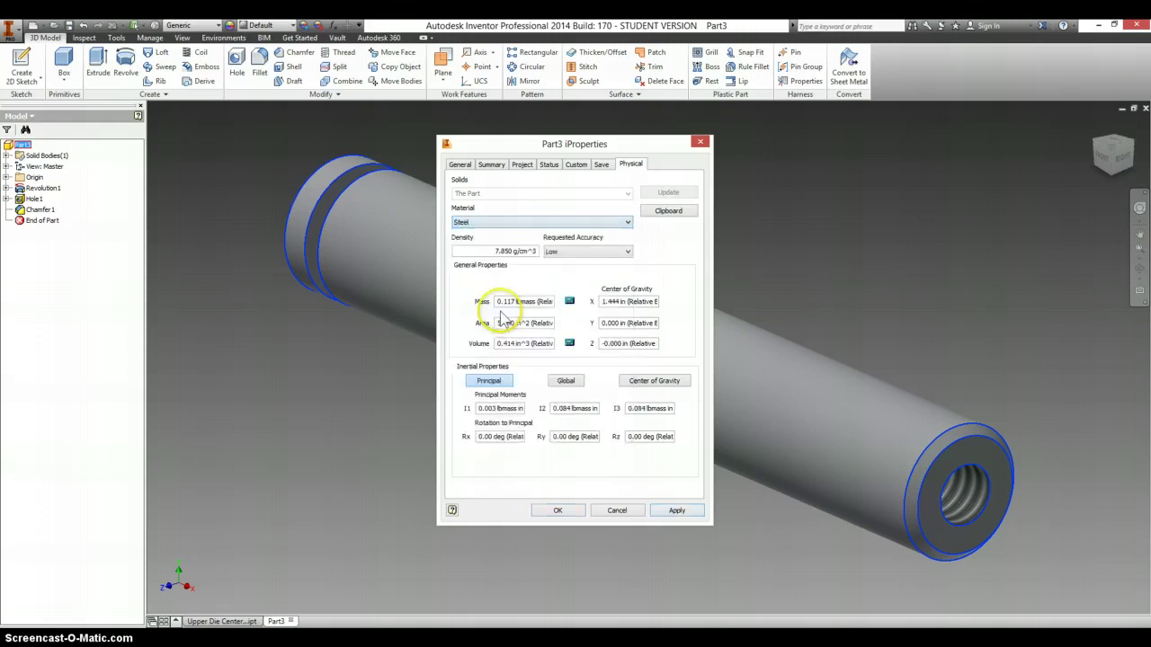
left_click(574, 510)
left_click(572, 512)
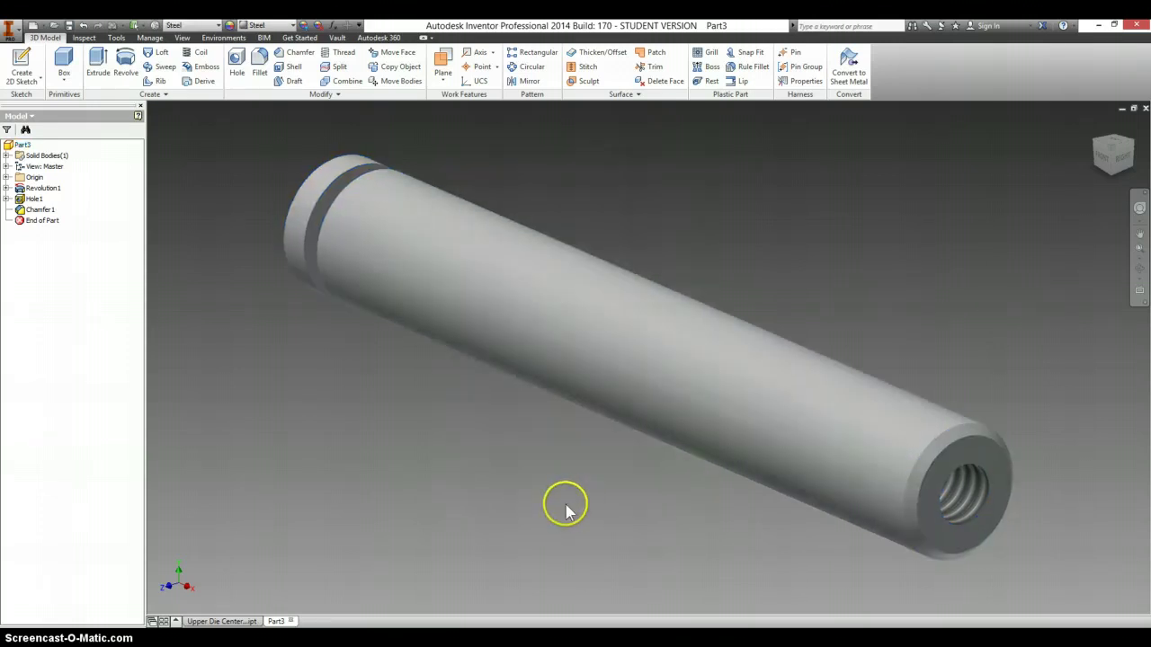
Save the pin part as Upper Die Center Pin.ipt in the Button Maker folder
left_click(68, 27)
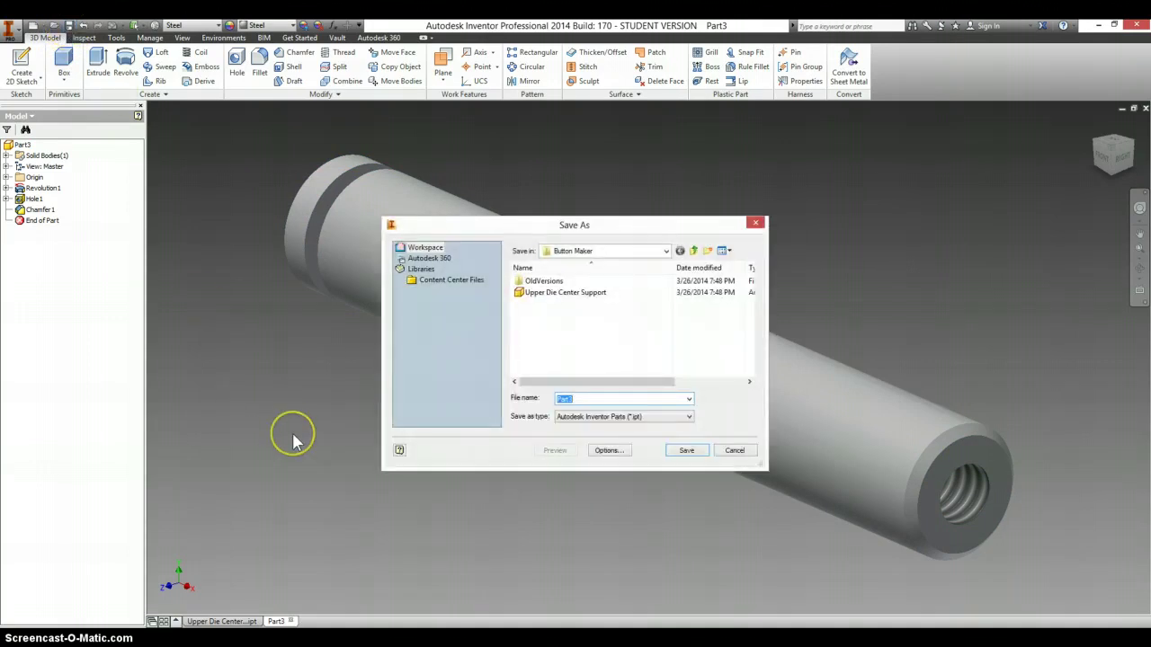
type("Upper Ide")
key("BackSpace")
type("Die")
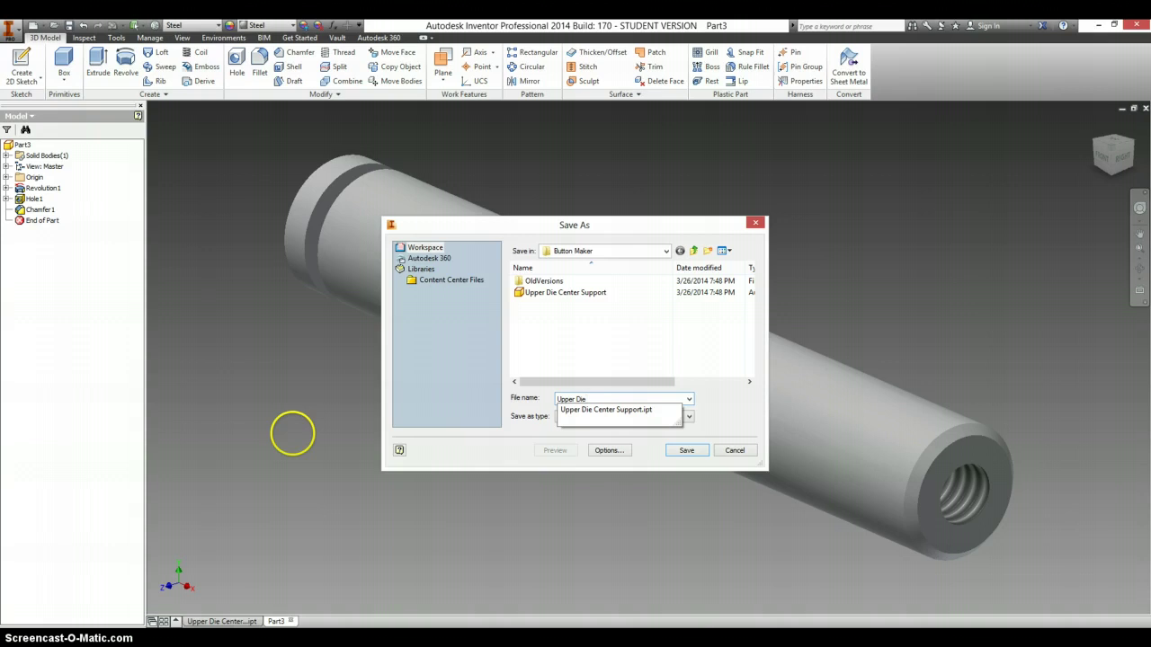
type(" Center Pin")
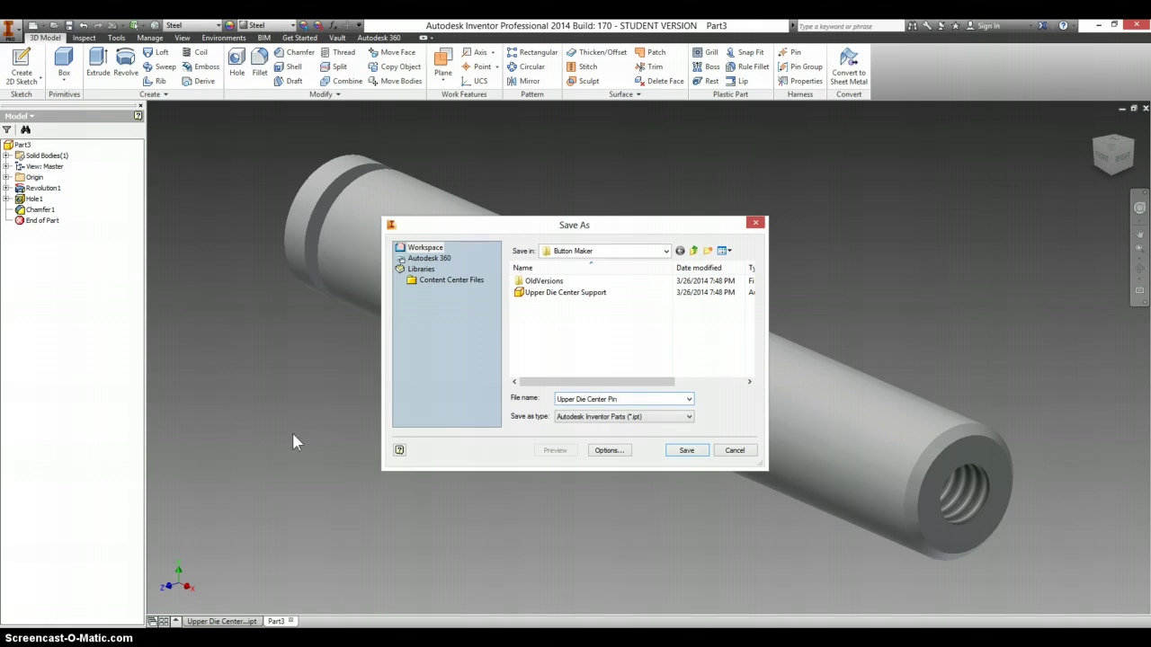
key("alt+Tab")
key("alt+Tab")
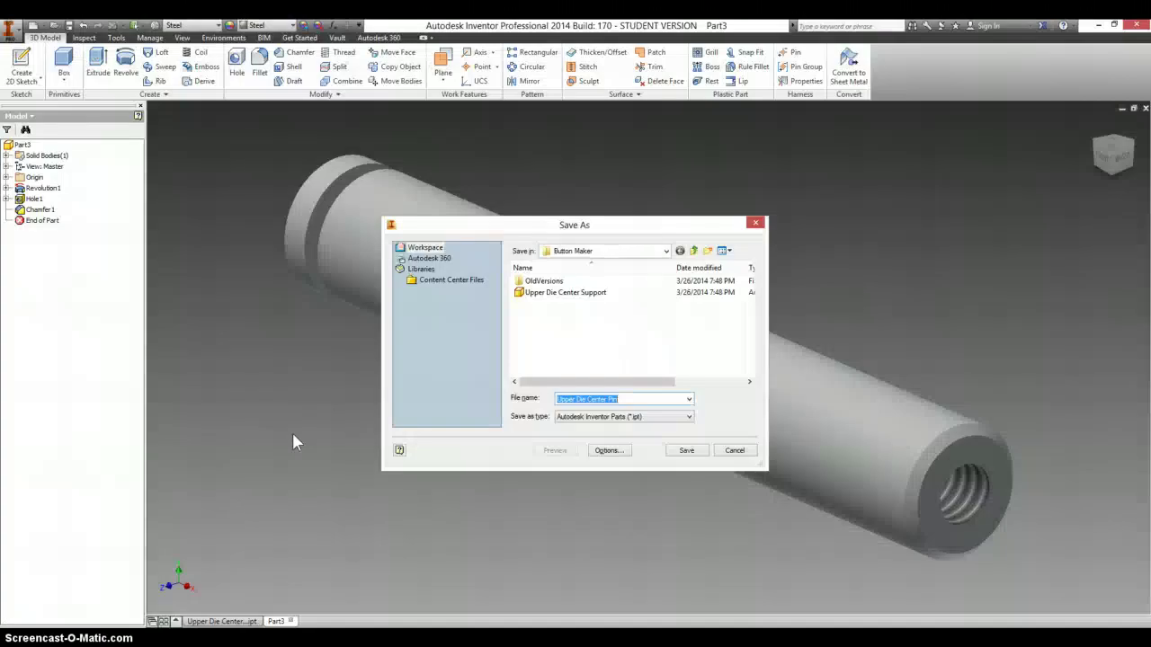
left_click(700, 454)
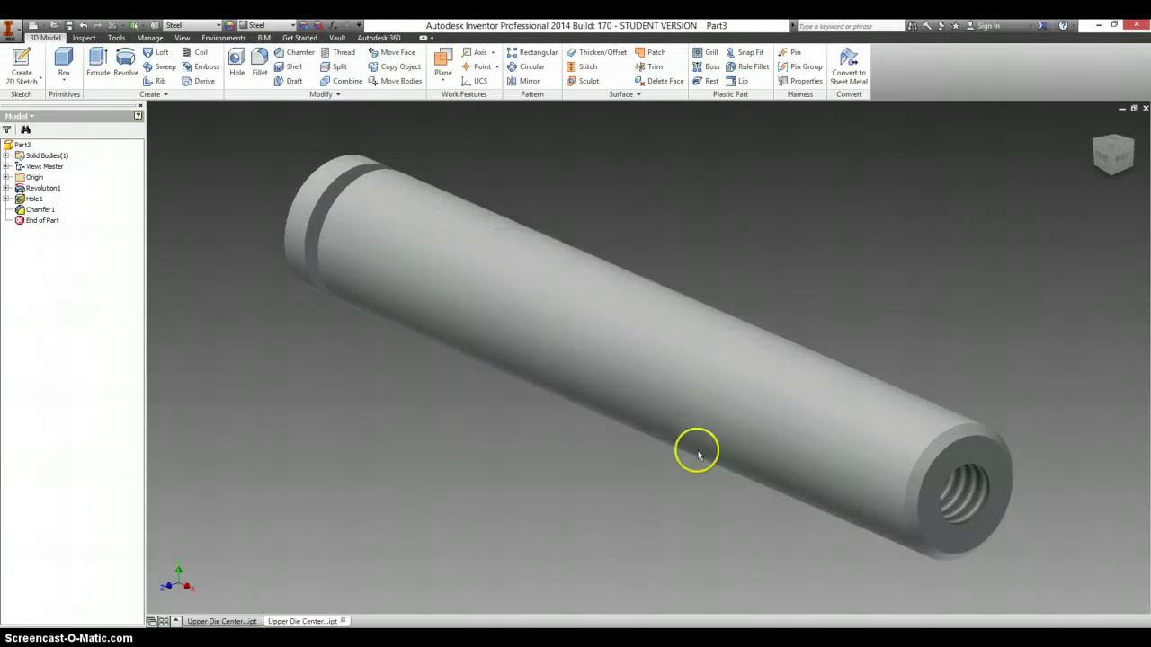
Check the center pin drawing in OpenOffice Writer, then return to the Inventor model
key("alt+Tab")
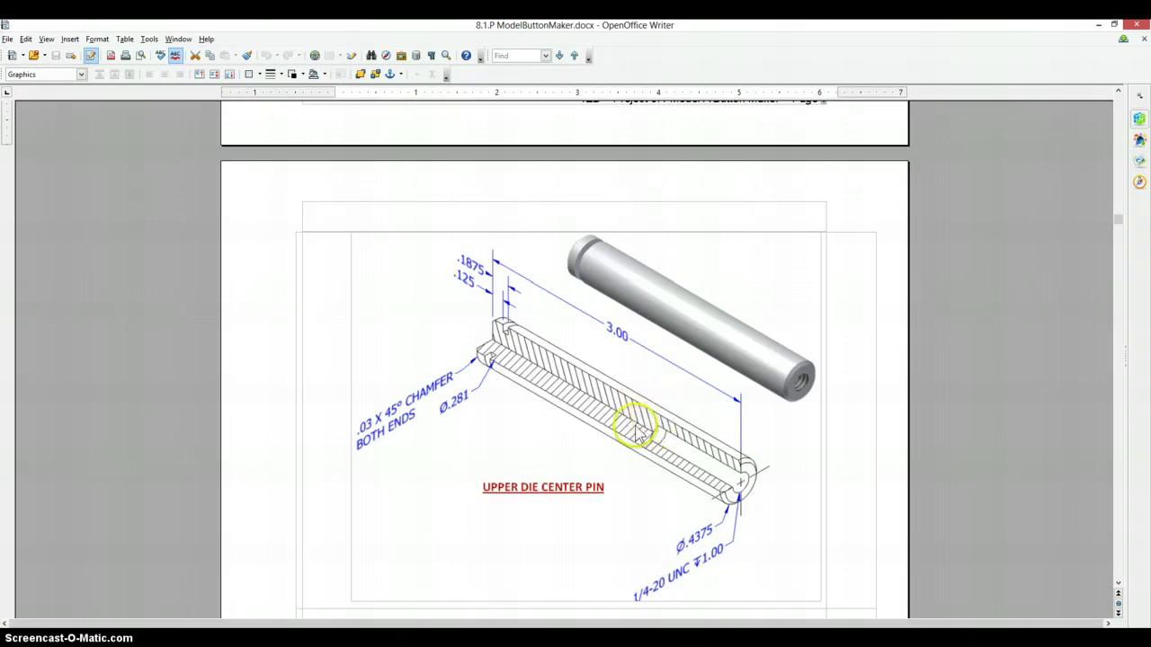
key("alt+Tab")
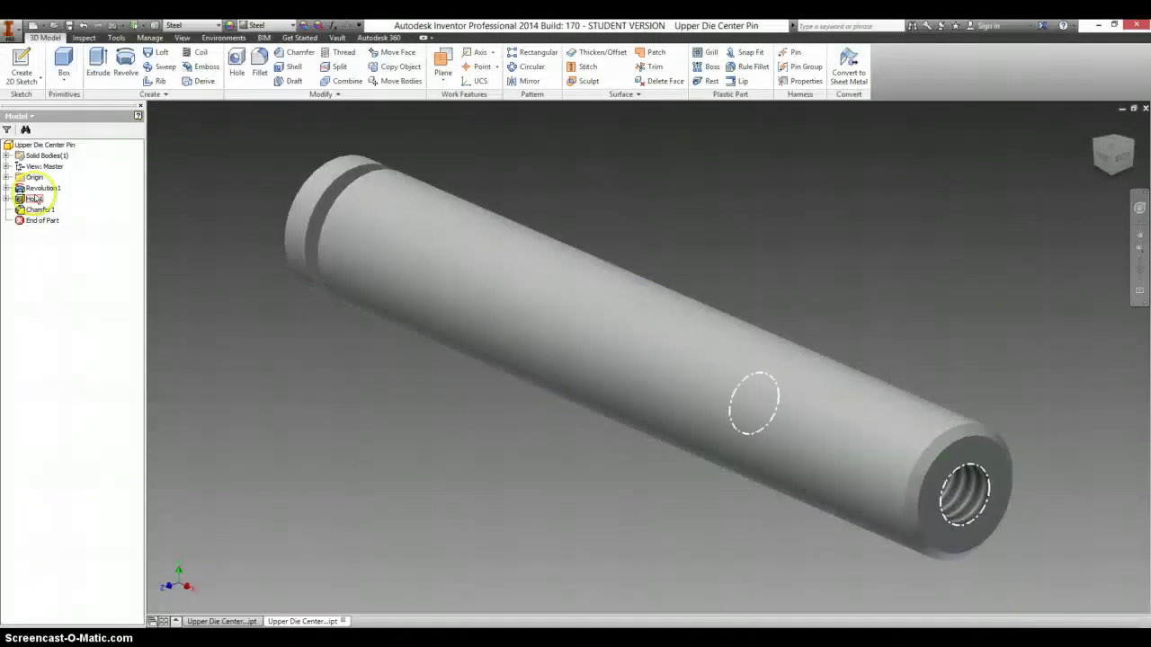
Edit Hole1 and change its drill point from 118° to a flat bottom
left_click(23, 202)
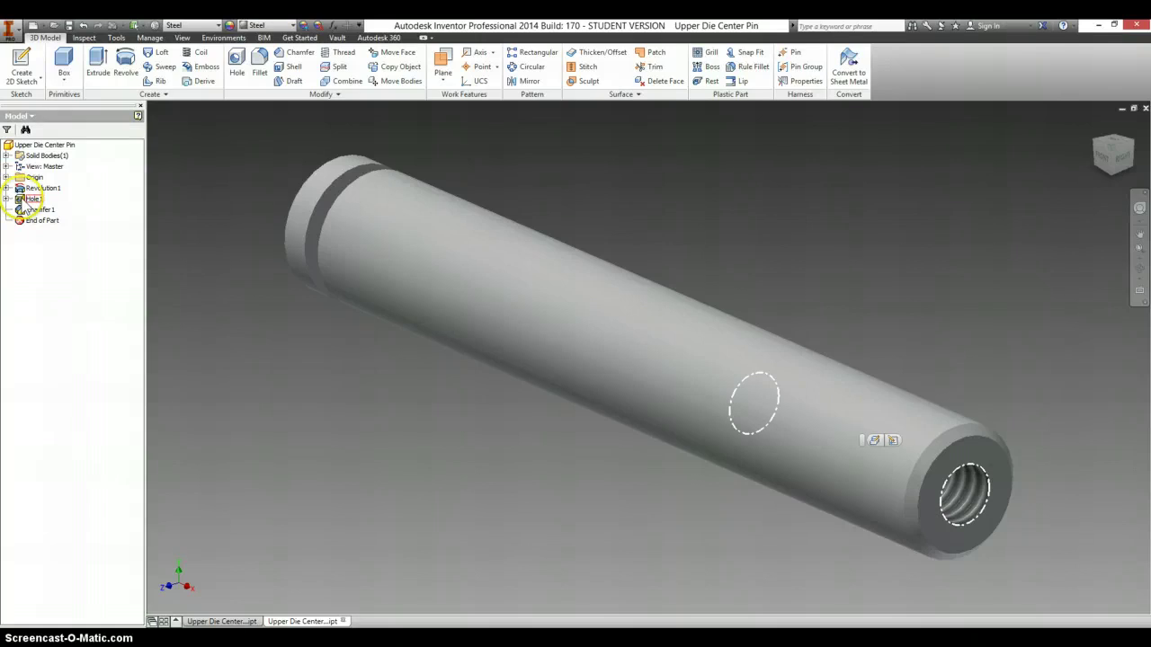
double_click(25, 200)
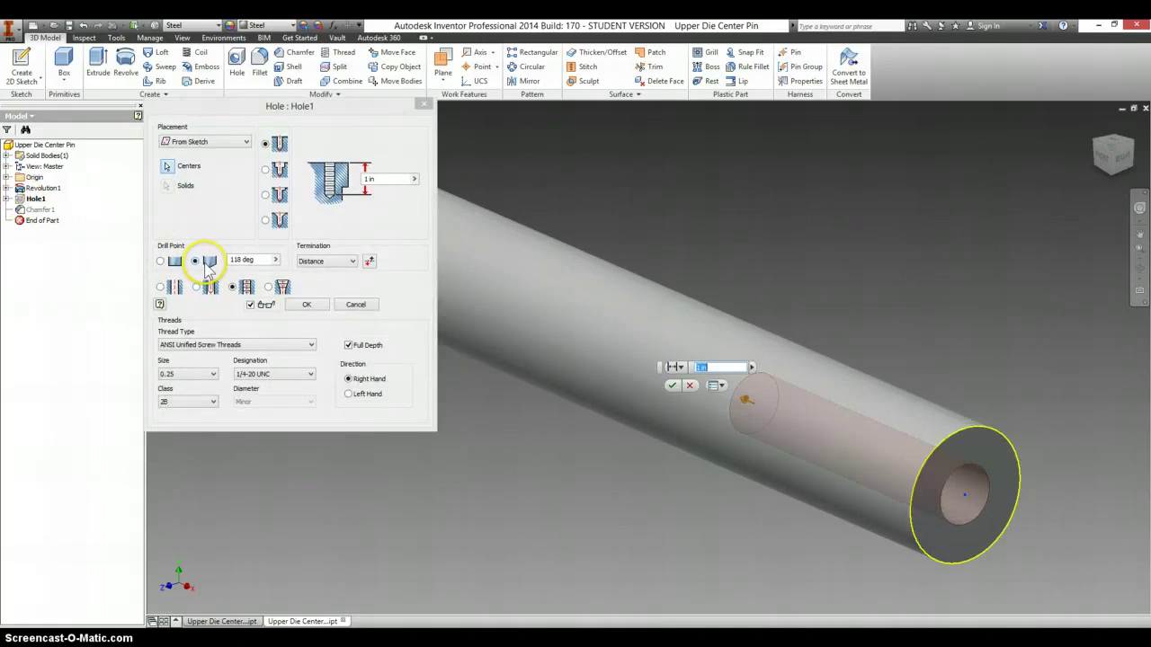
left_click(160, 262)
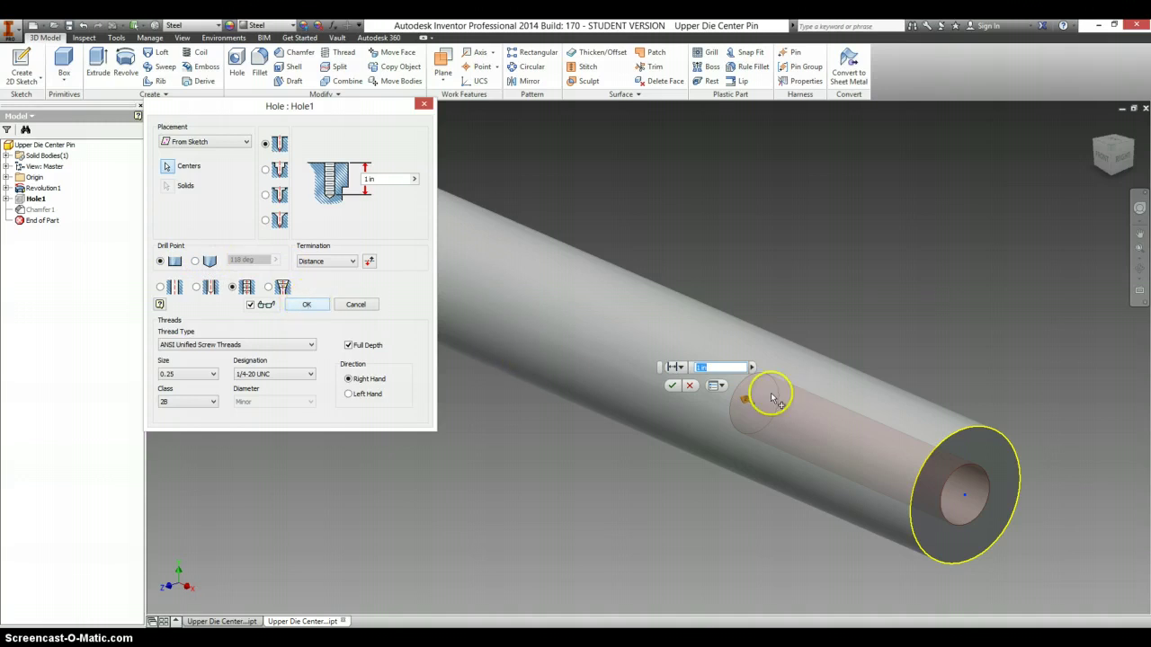
left_click(250, 305)
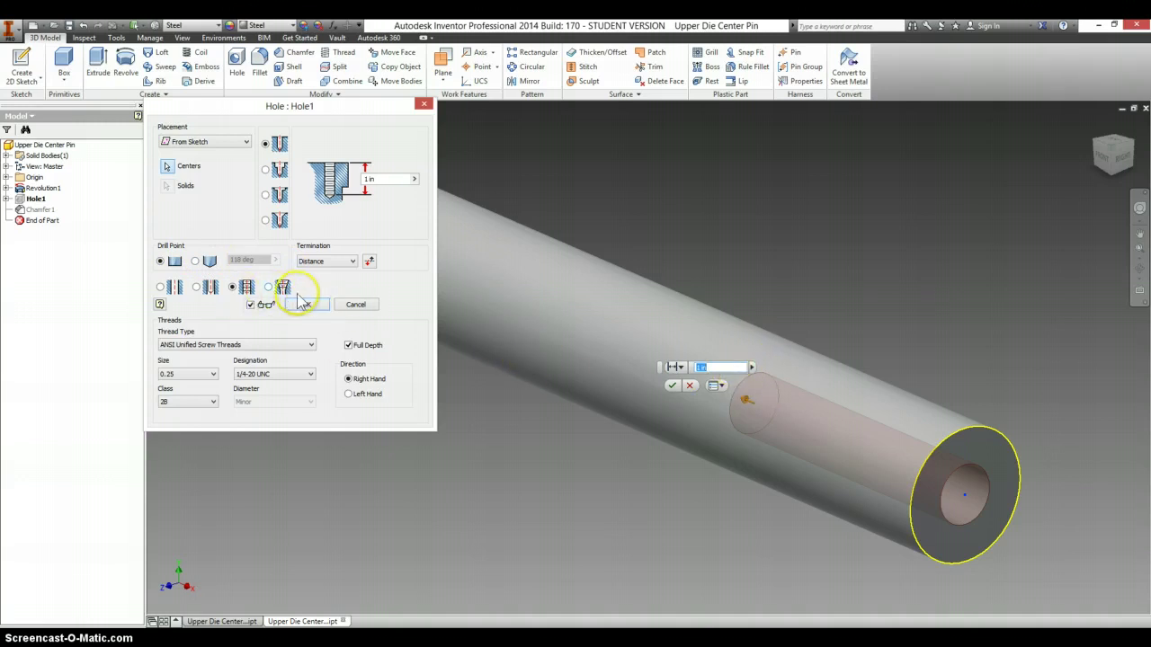